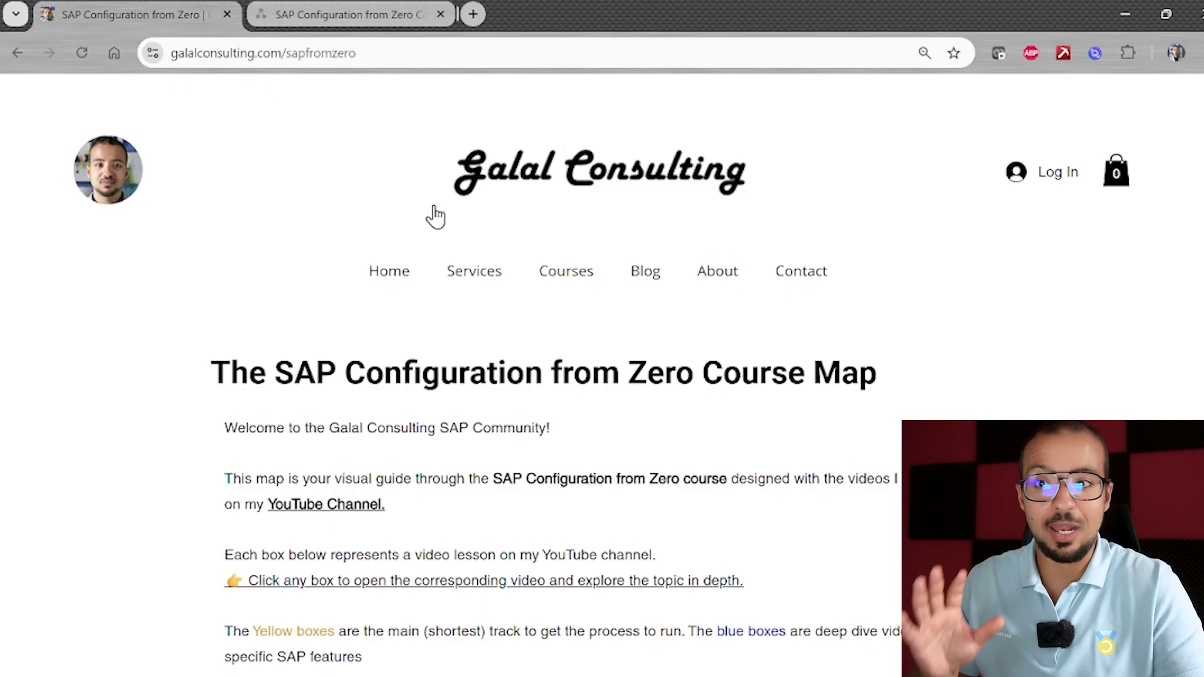
# Scroll the sapfromzero page down to the course flowchart of yellow and blue lesson boxes
pyautogui.moveTo(566, 271)
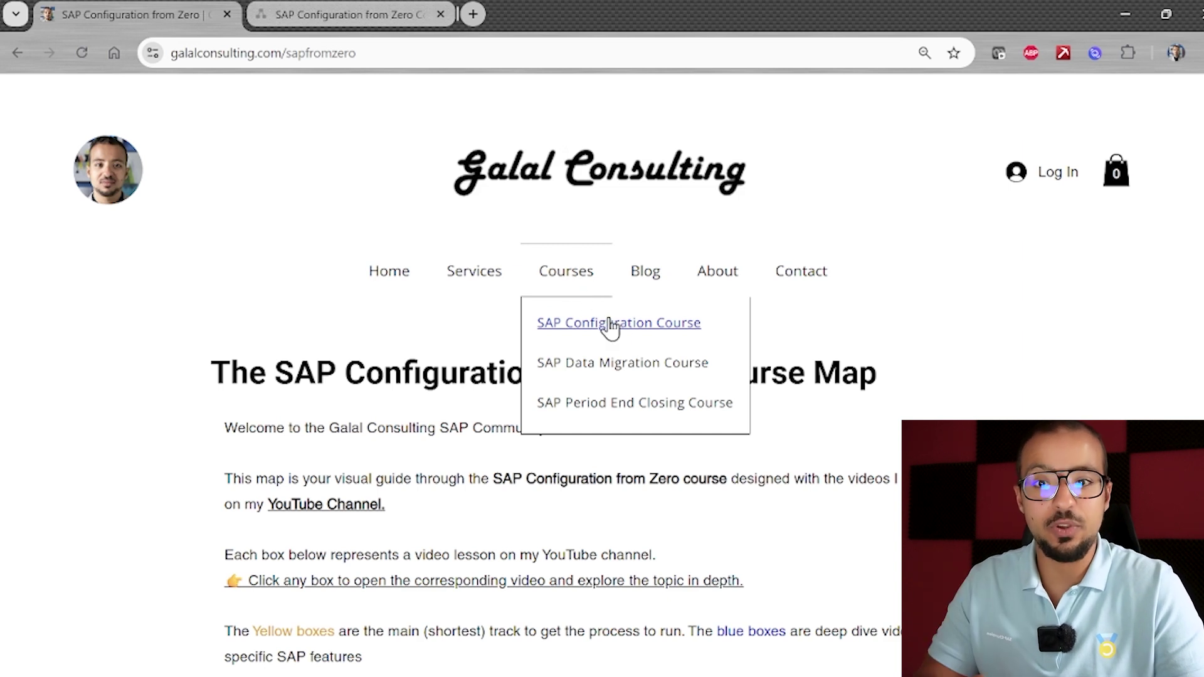
pyautogui.scroll(-10, 784, 451)
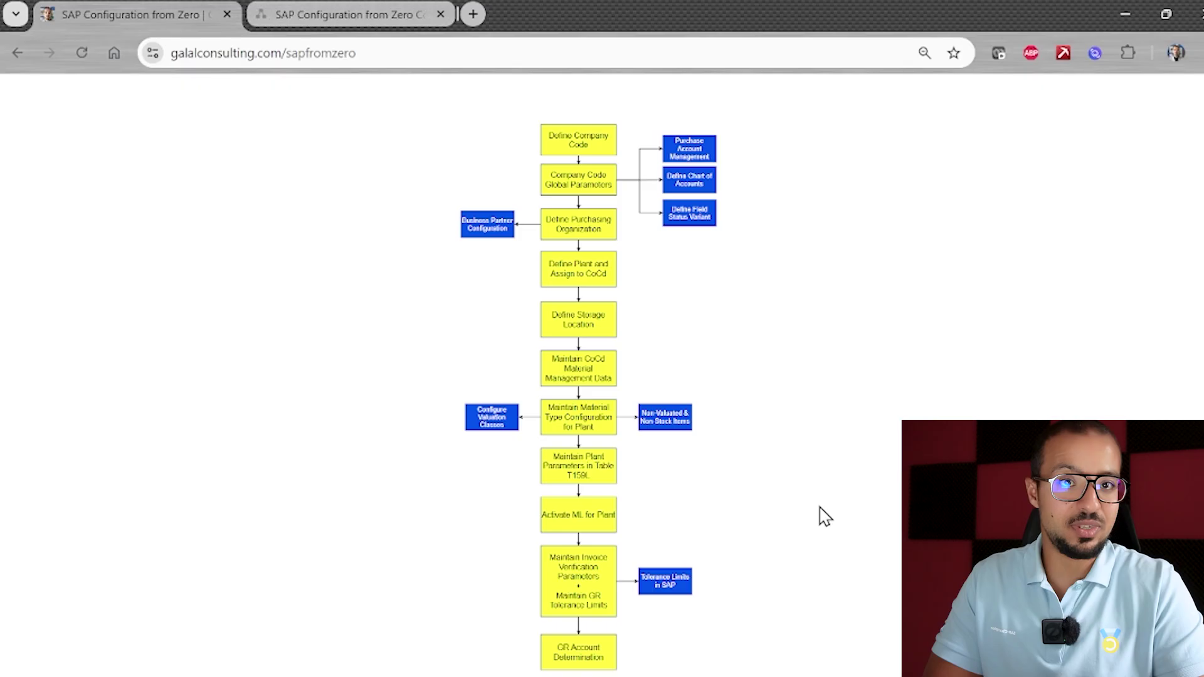
pyautogui.hotkey('alt', 'Tab')
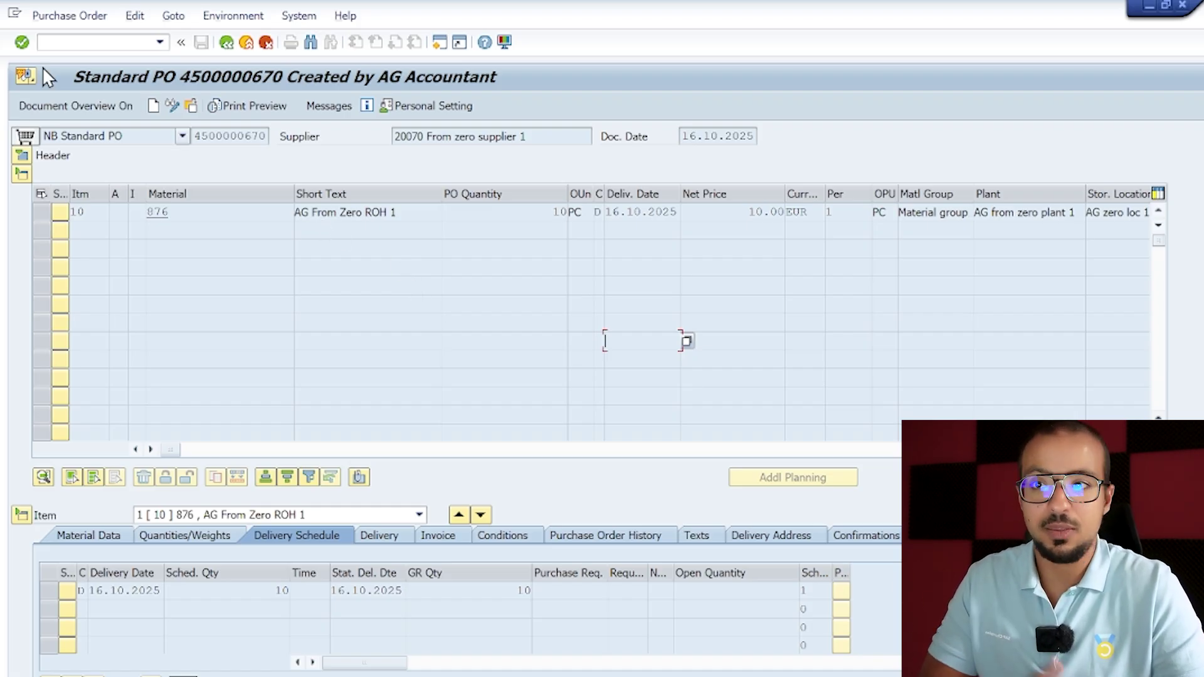
pyautogui.click(127, 39)
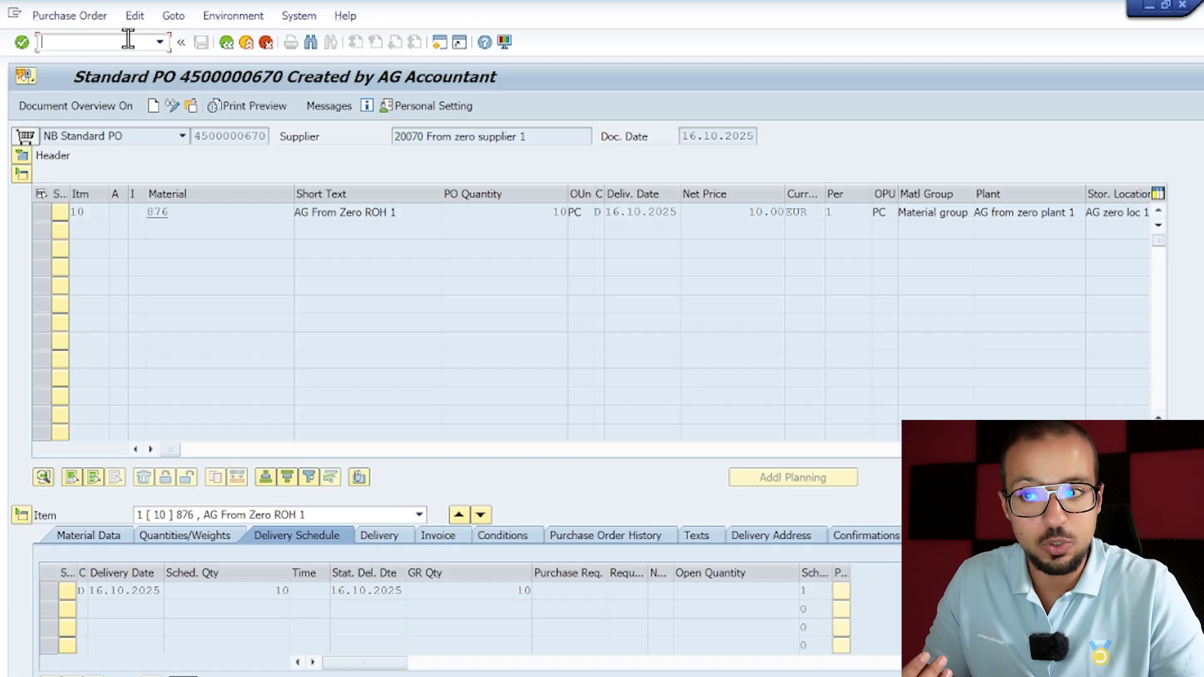
pyautogui.press('Down')
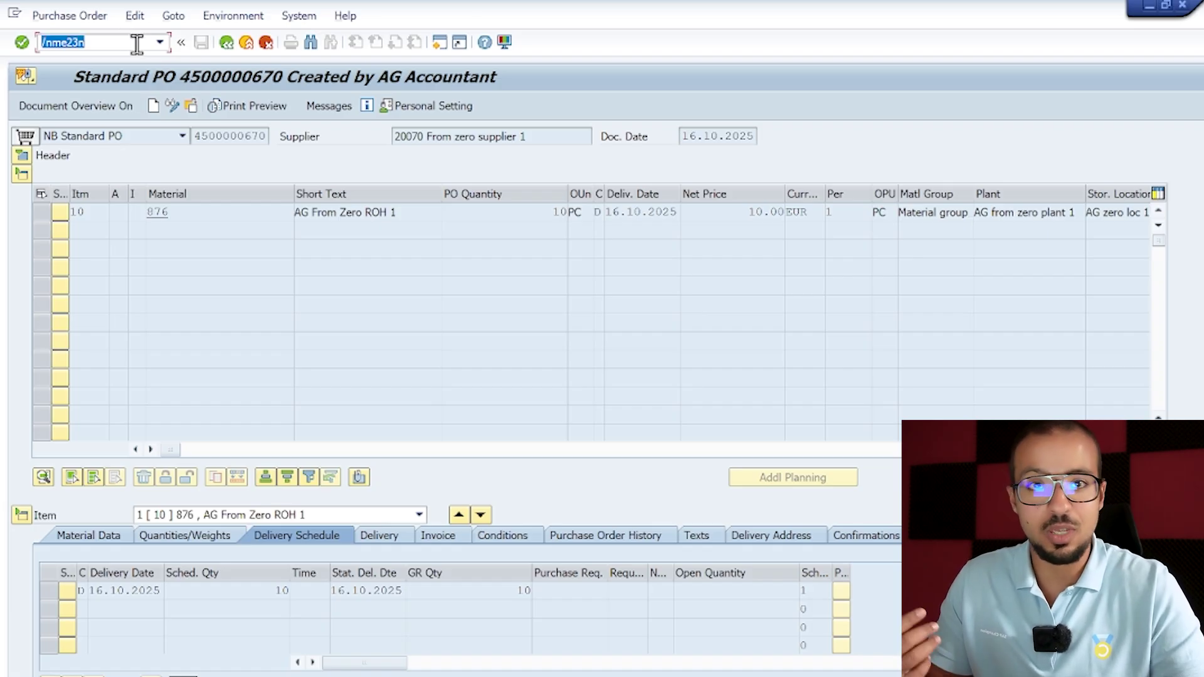
pyautogui.moveTo(192, 136); pyautogui.dragTo(309, 149)
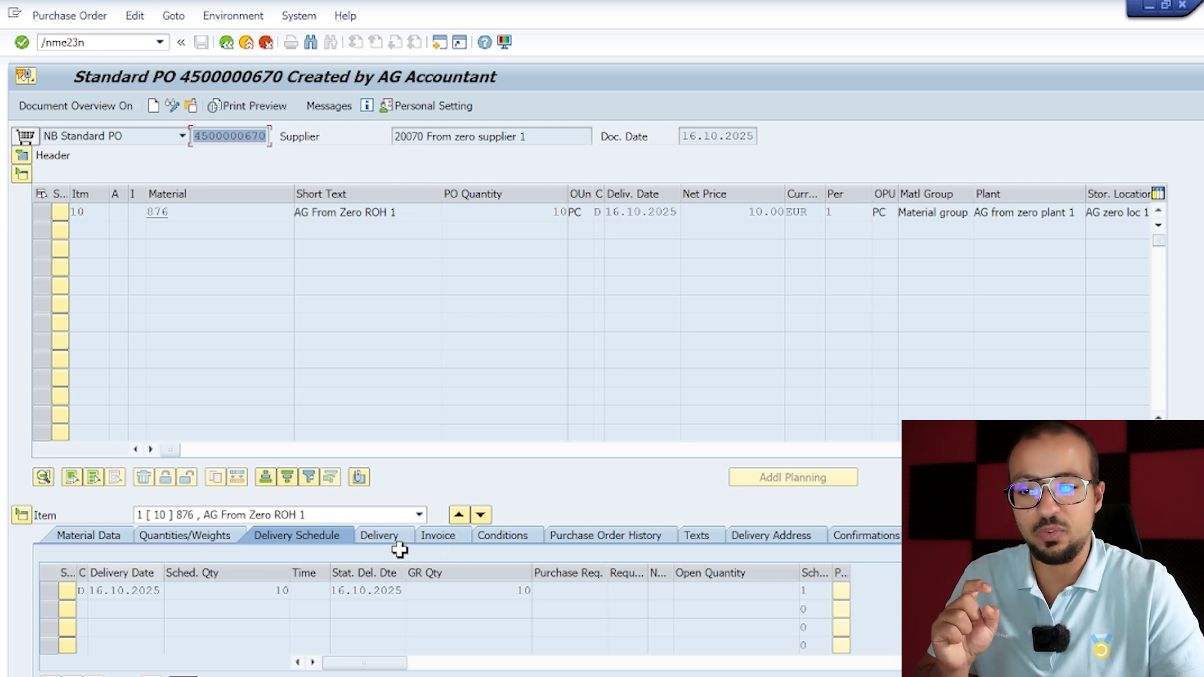
pyautogui.click(619, 533)
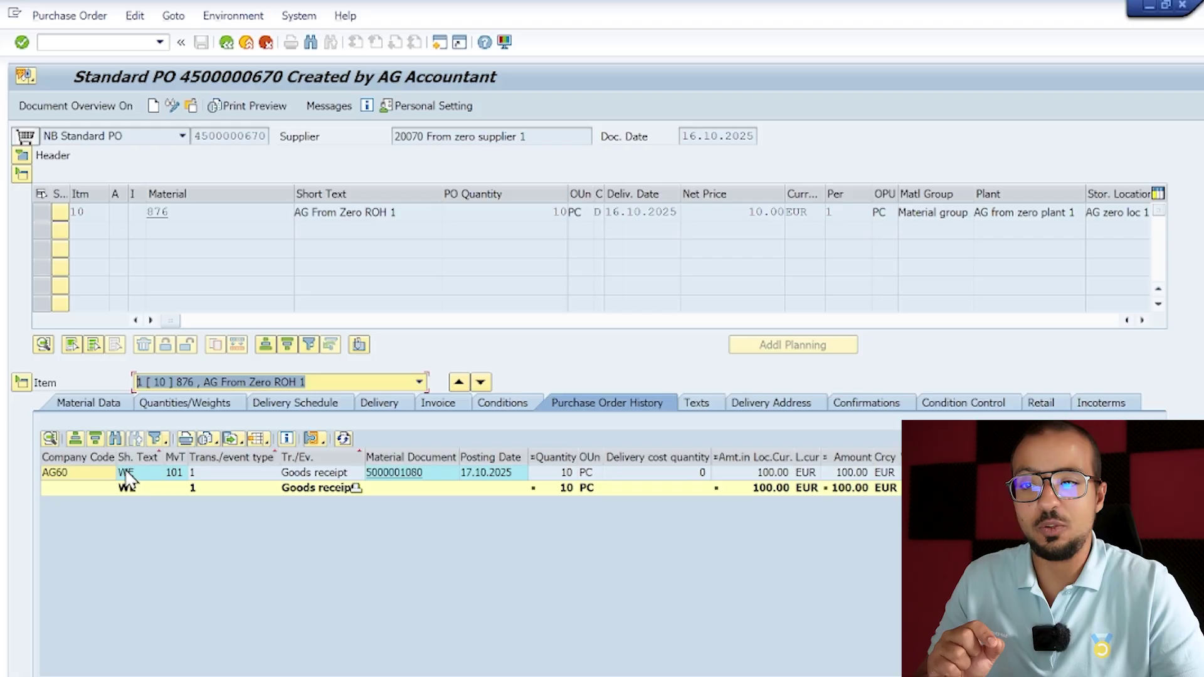
pyautogui.click(403, 474)
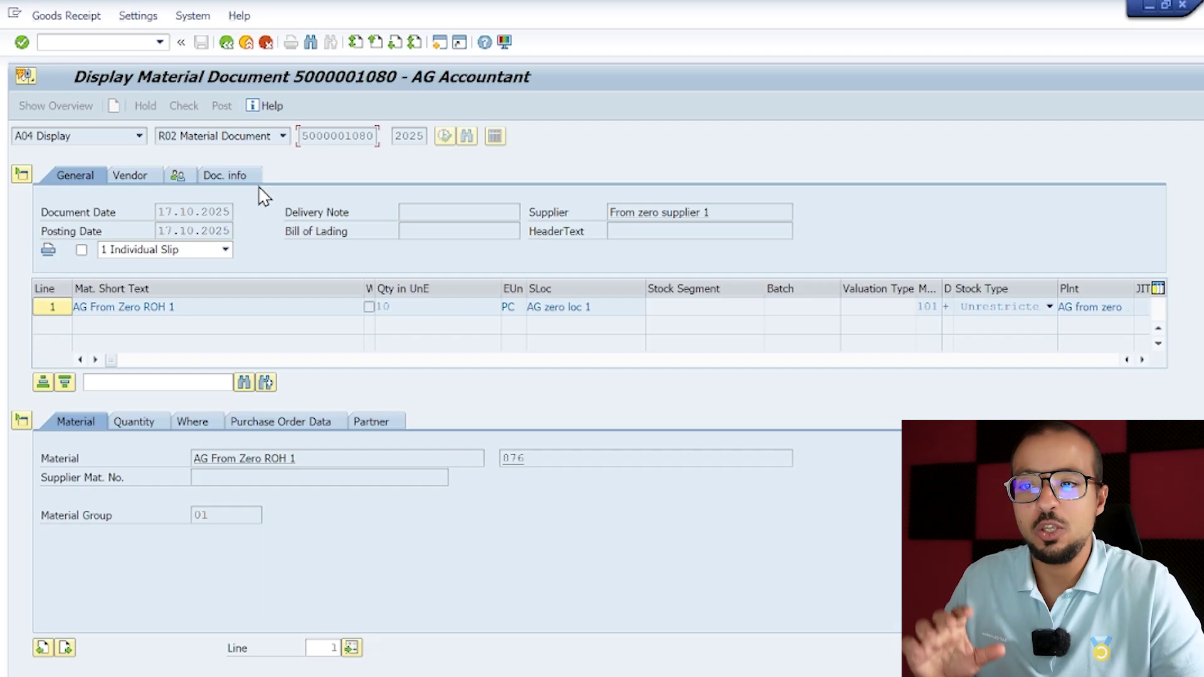
pyautogui.click(239, 180)
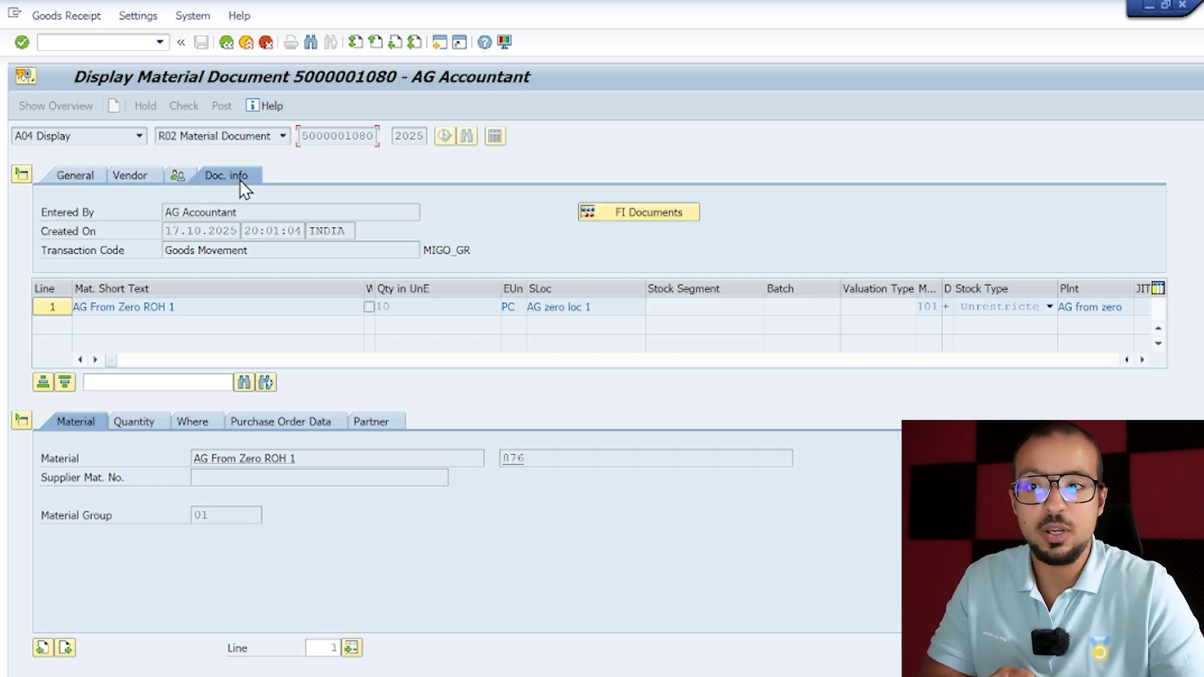
pyautogui.click(652, 214)
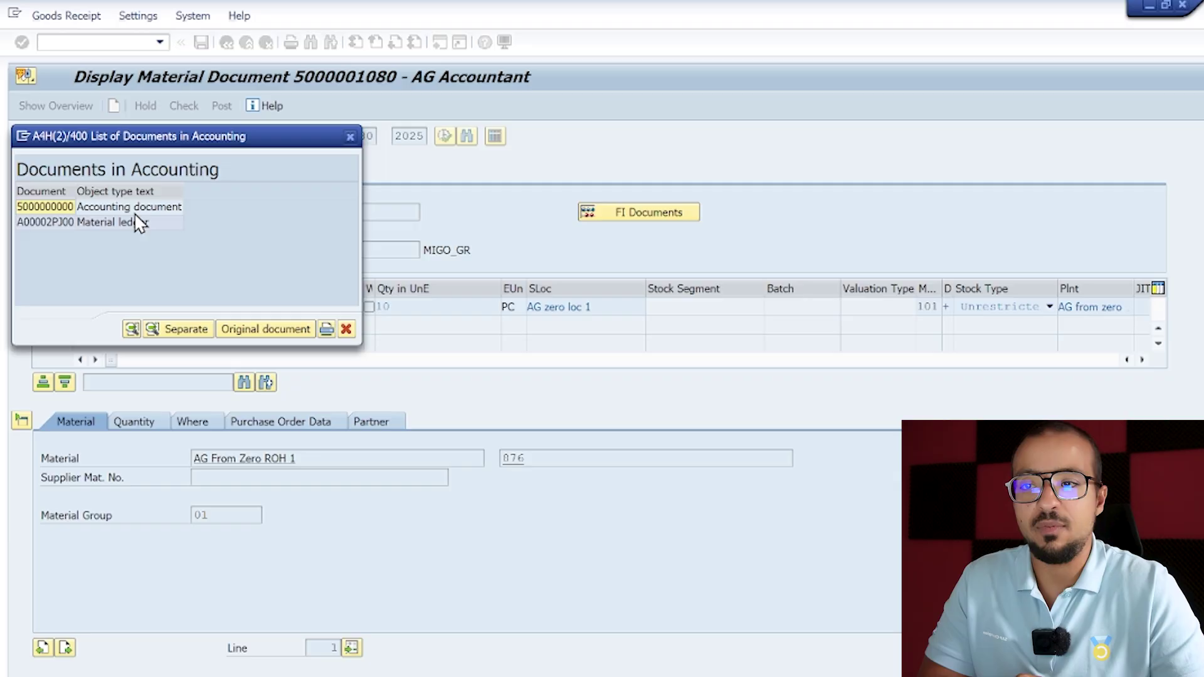
pyautogui.click(135, 211)
pyautogui.click(134, 218)
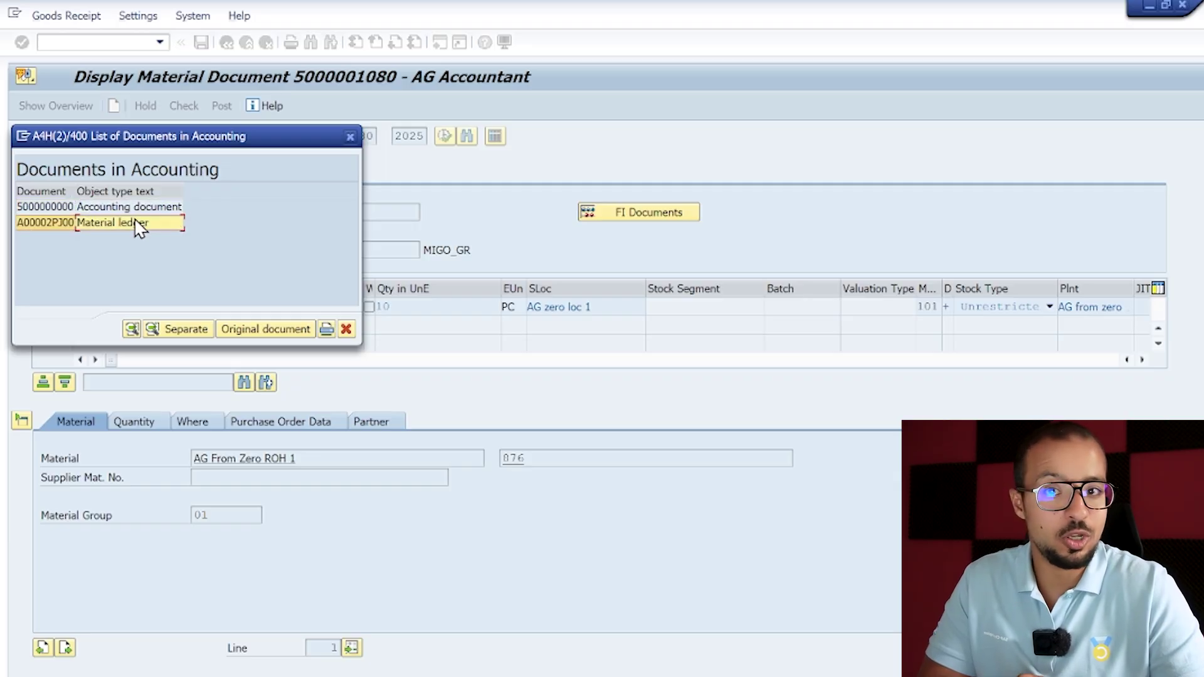
pyautogui.click(128, 209)
pyautogui.click(136, 223)
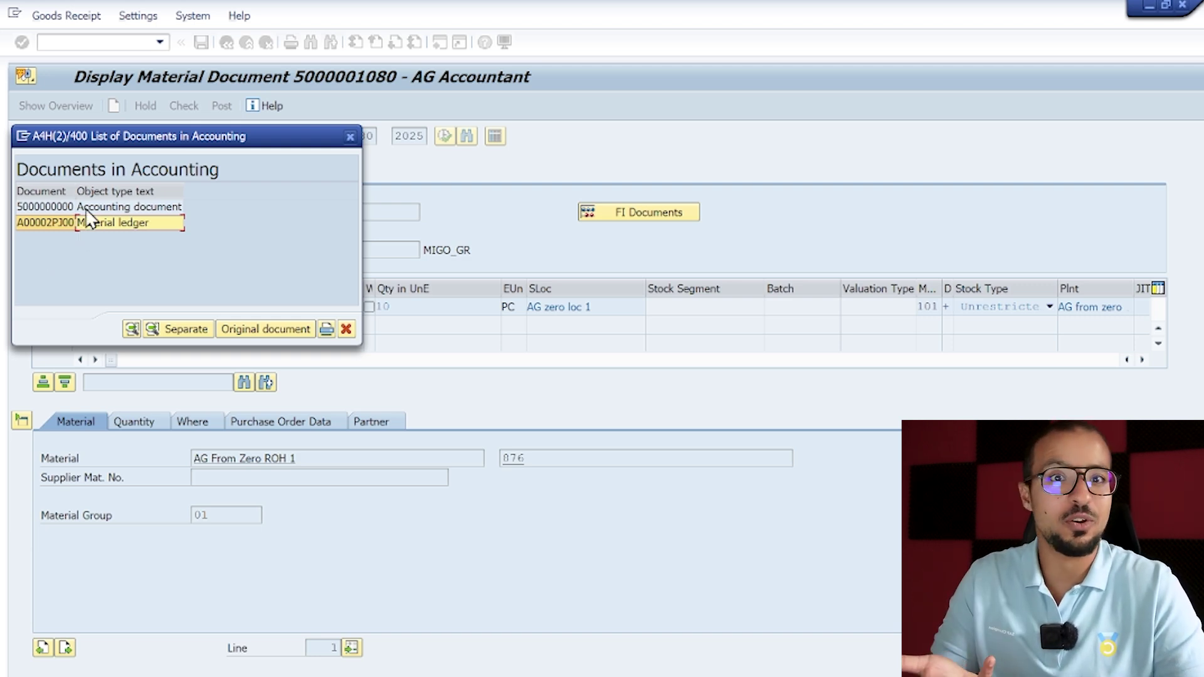
pyautogui.doubleClick(55, 207)
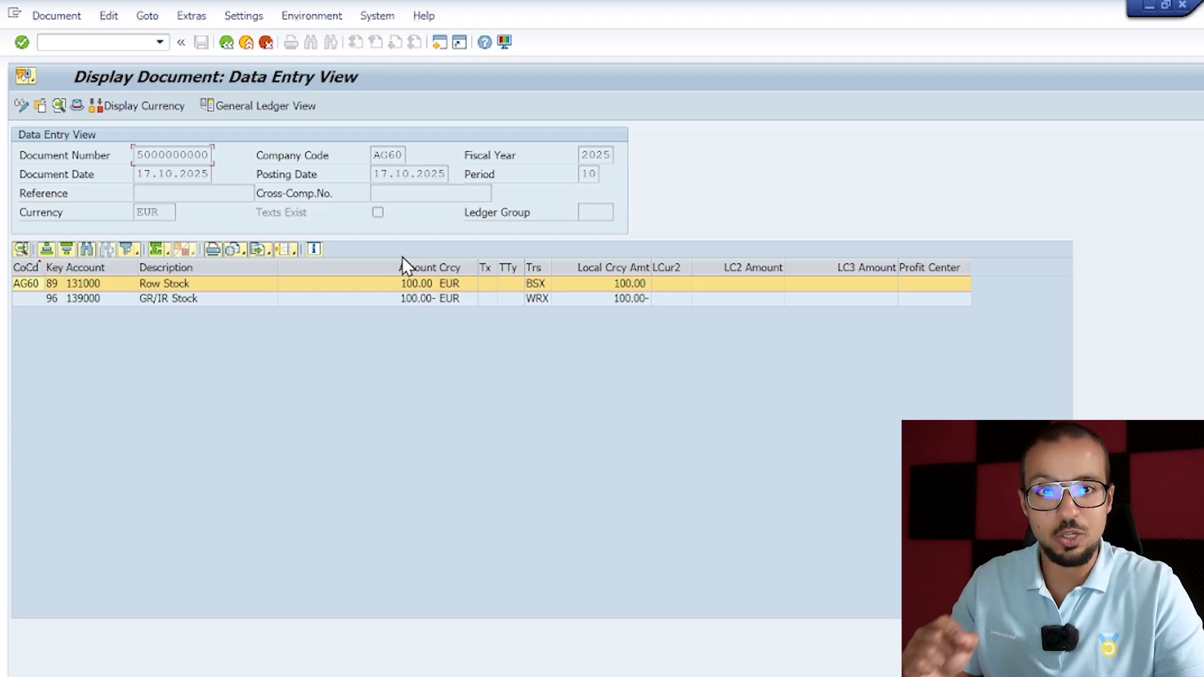
pyautogui.click(229, 44)
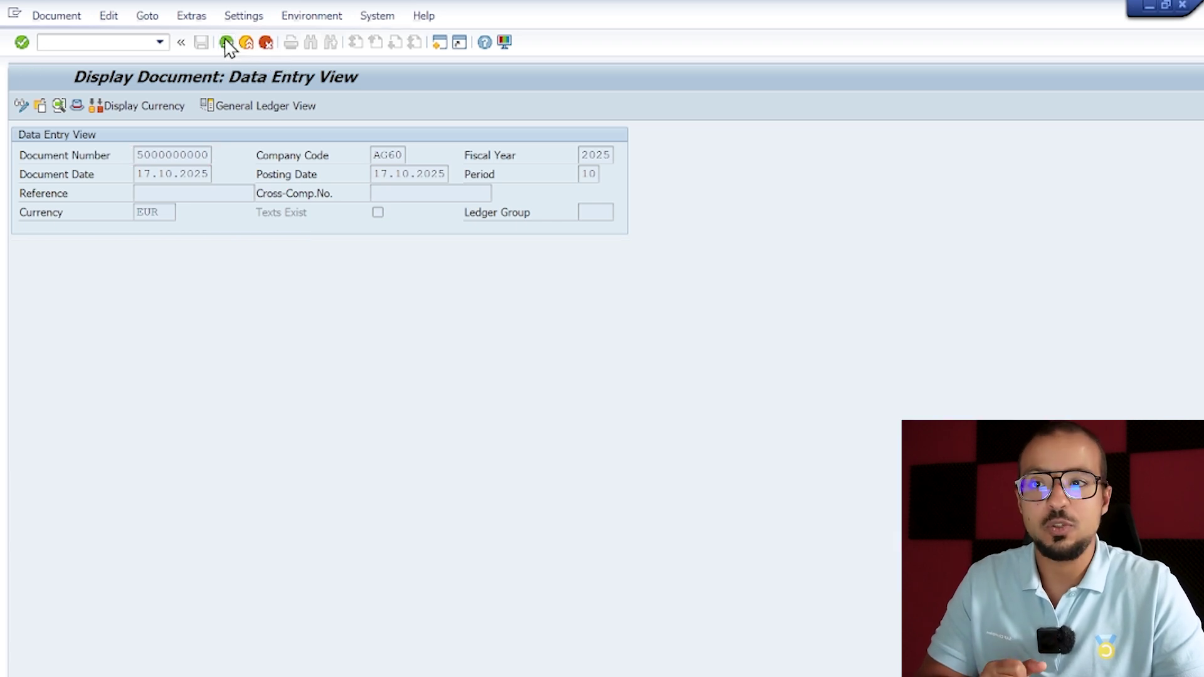
pyautogui.click(353, 137)
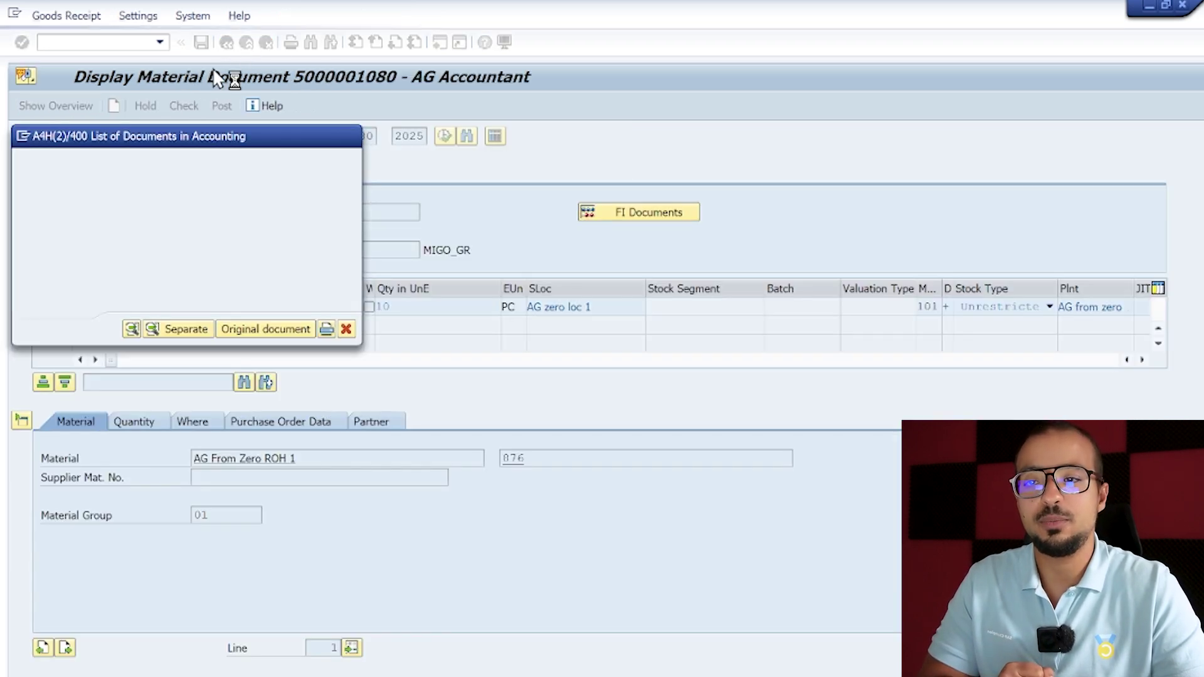
pyautogui.click(227, 43)
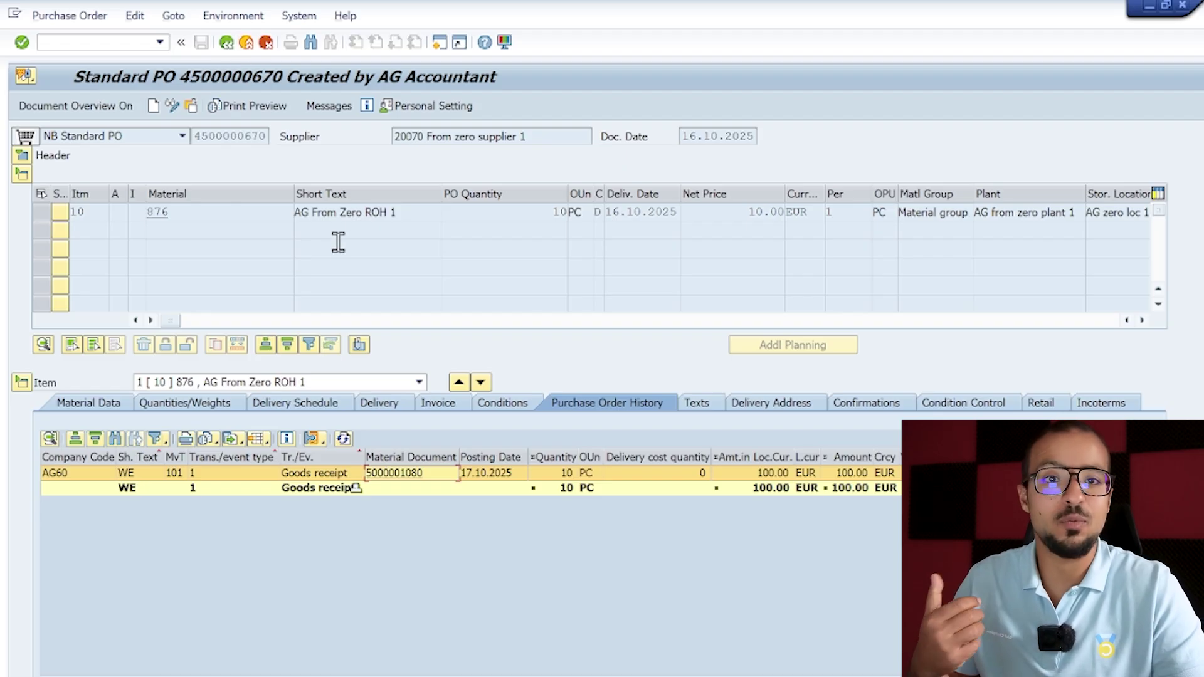
pyautogui.moveTo(195, 137); pyautogui.dragTo(334, 138)
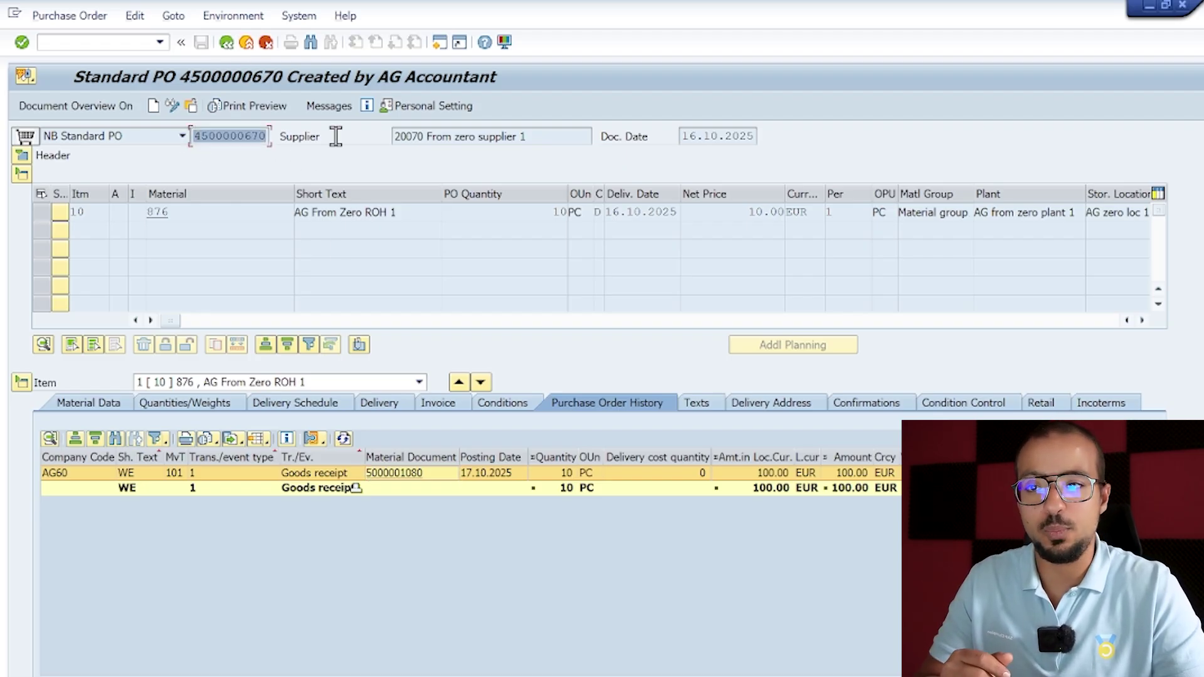
pyautogui.click(358, 150)
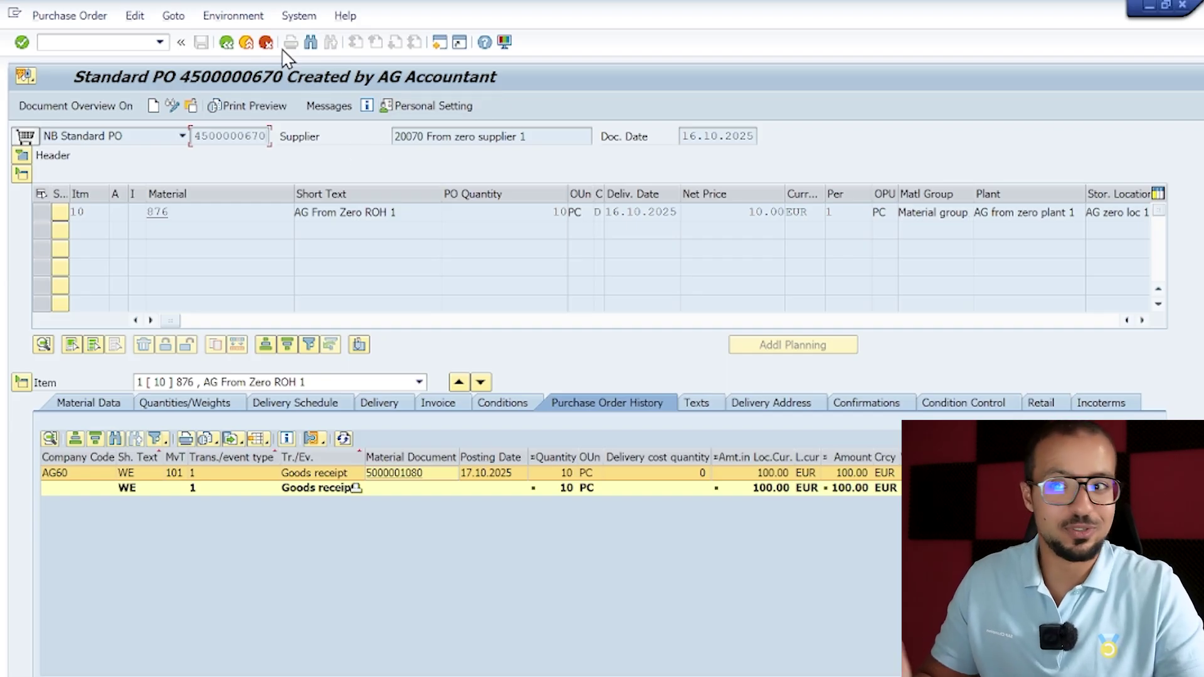
pyautogui.click(92, 40)
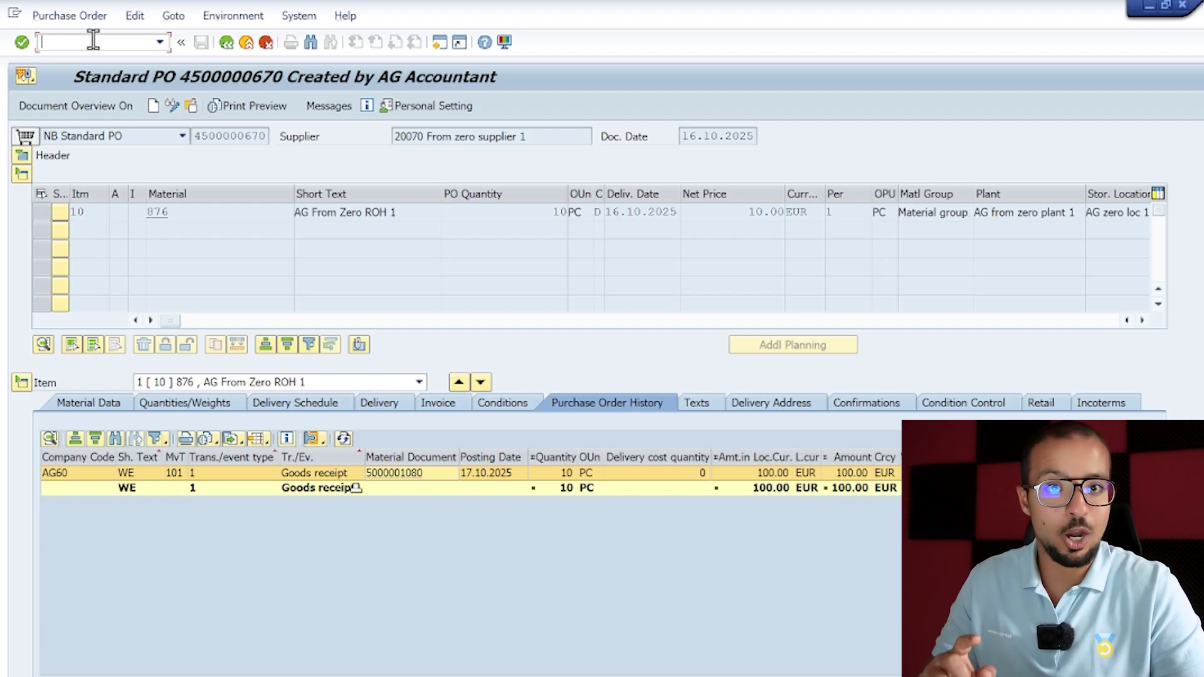
# Start MIRO in a new session with invoice date 17.10.2025 to load the PO item
pyautogui.write('/omi')
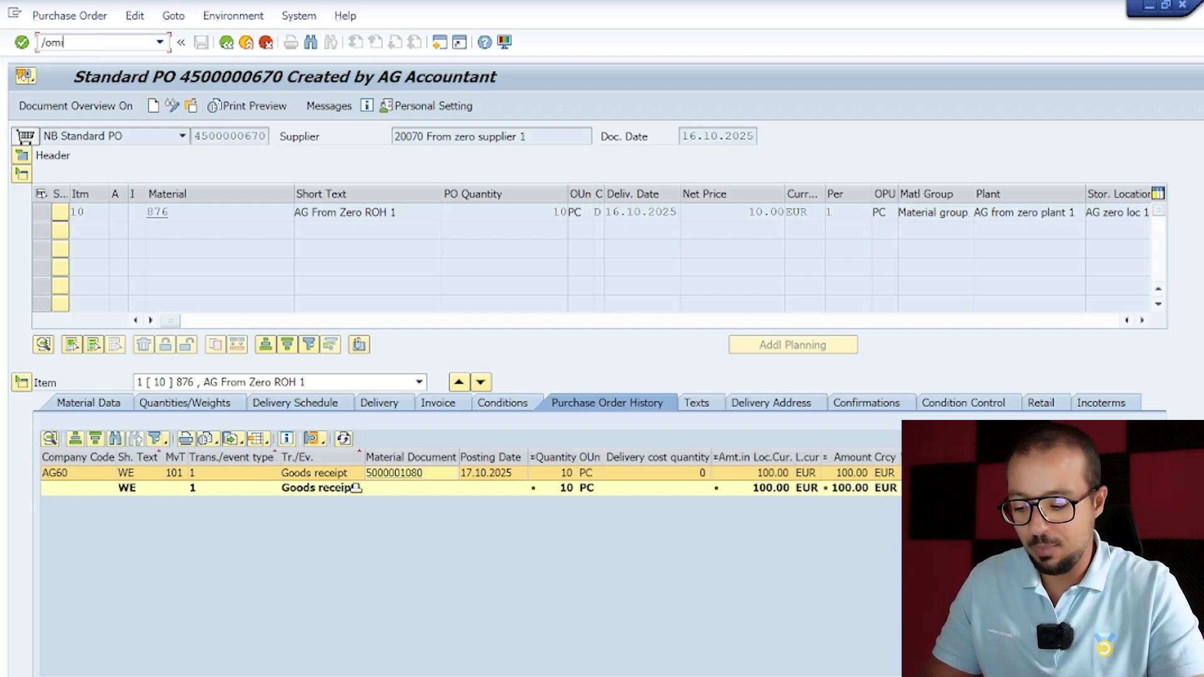
pyautogui.write('ro')
pyautogui.press('Return')
pyautogui.press('Return')
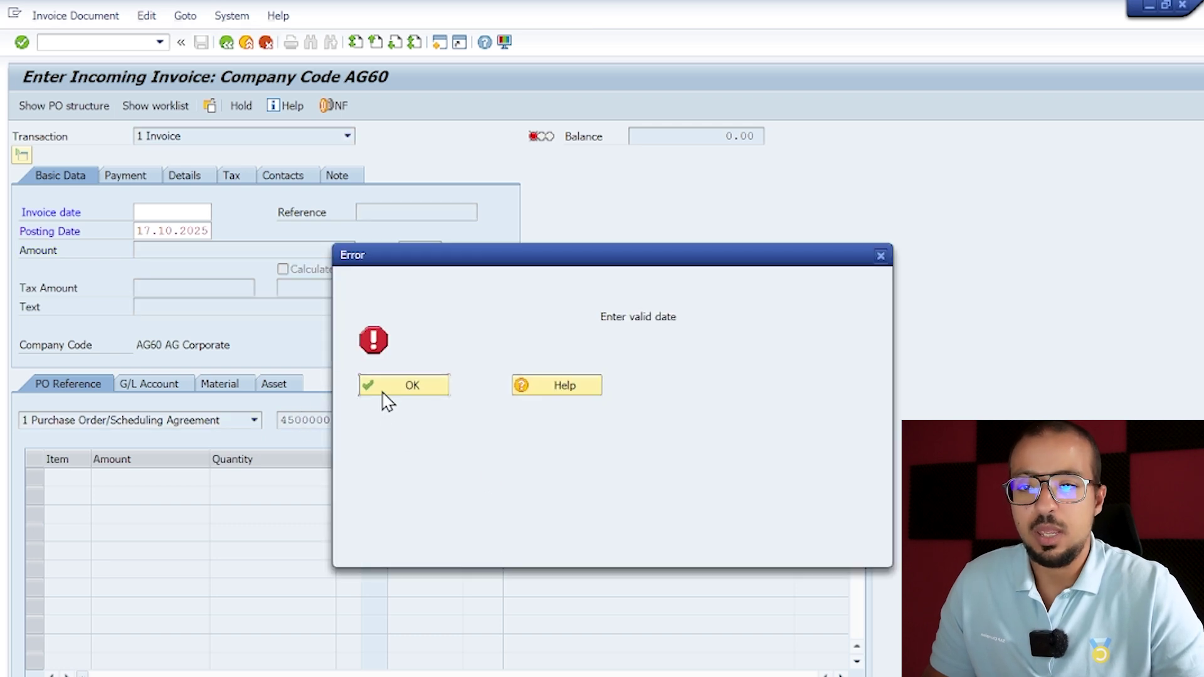
pyautogui.click(383, 390)
pyautogui.write('17')
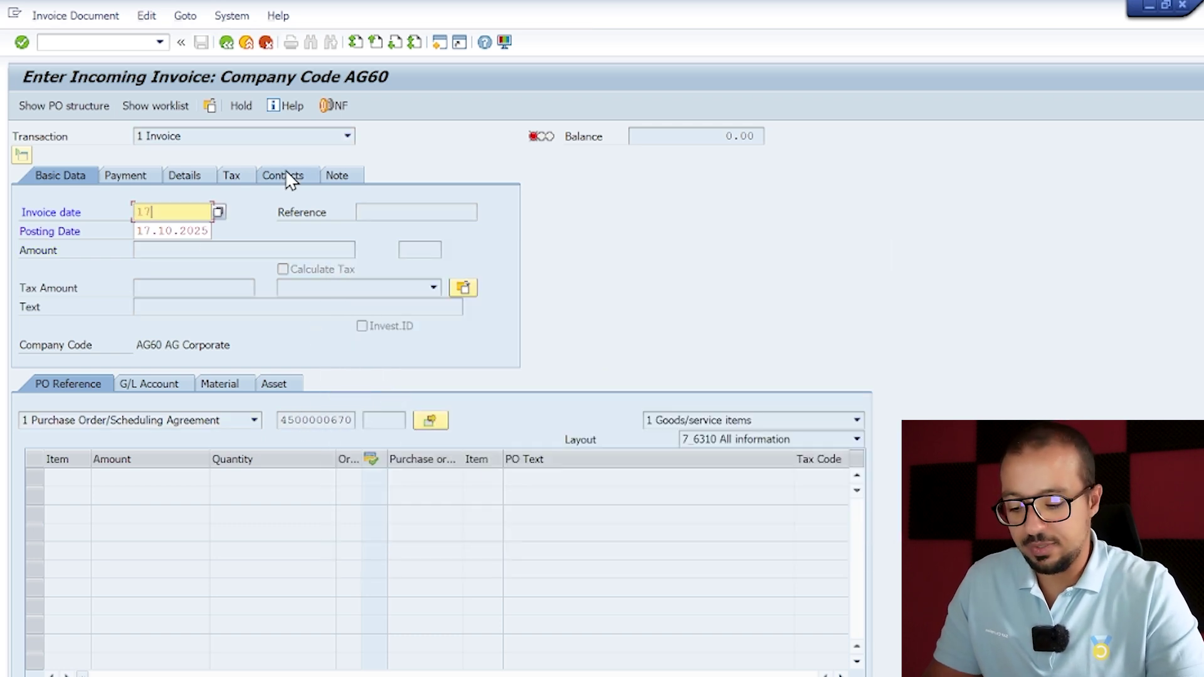
pyautogui.write('.10.2025')
pyautogui.press('Return')
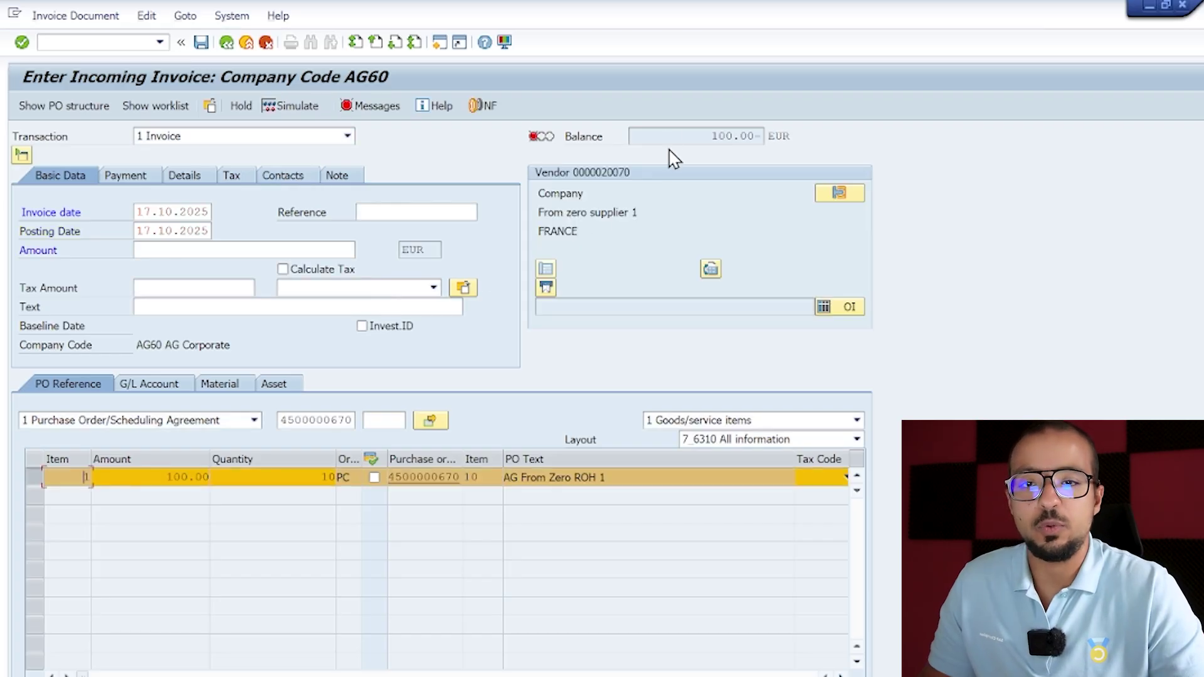
# Enter invoice amount 100.00 EUR, raising the AG60 no amount authorization error
pyautogui.moveTo(674, 133); pyautogui.dragTo(762, 130)
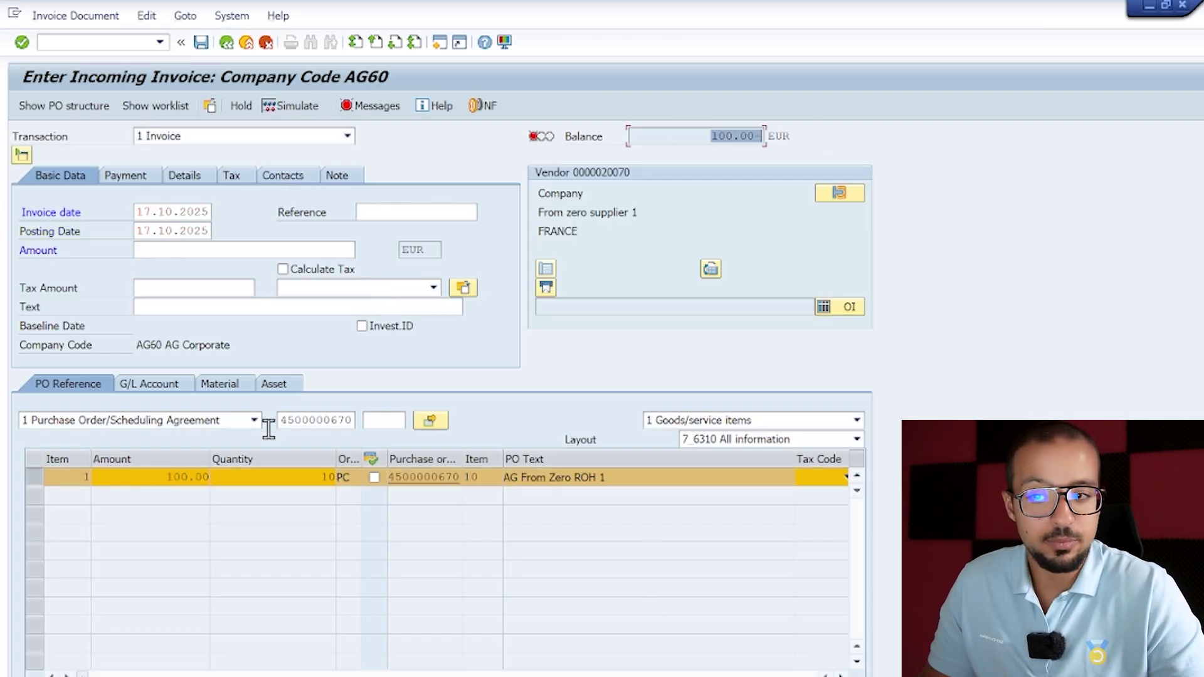
pyautogui.click(190, 246)
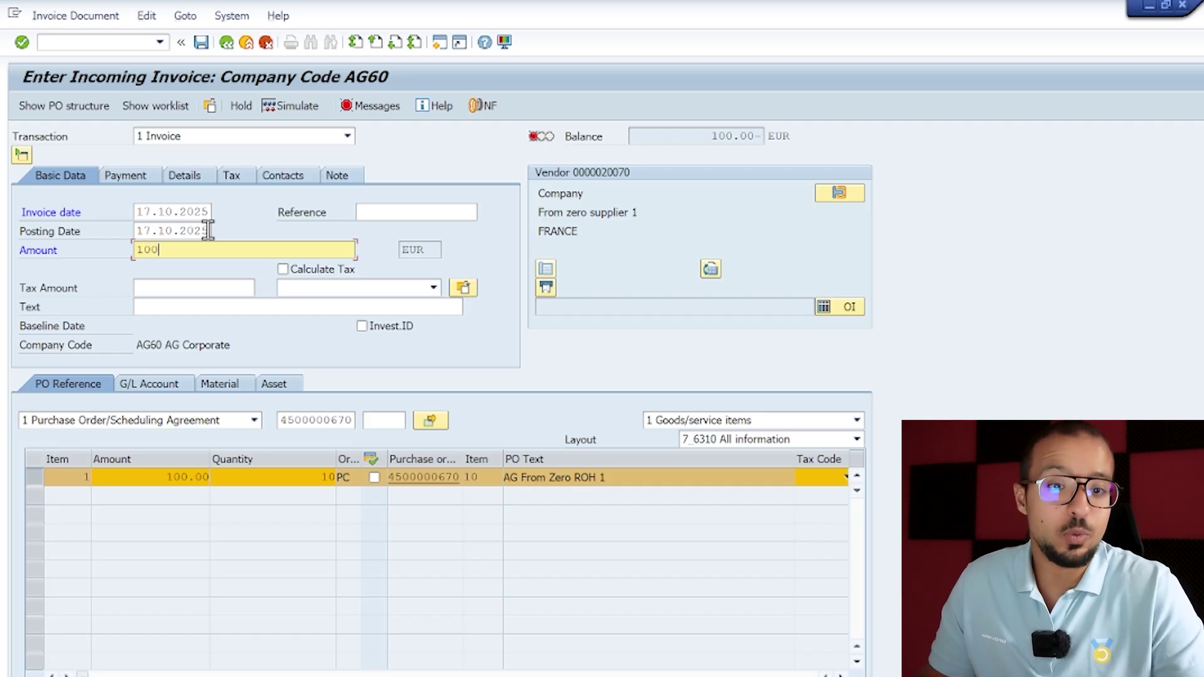
pyautogui.write('100')
pyautogui.press('Return')
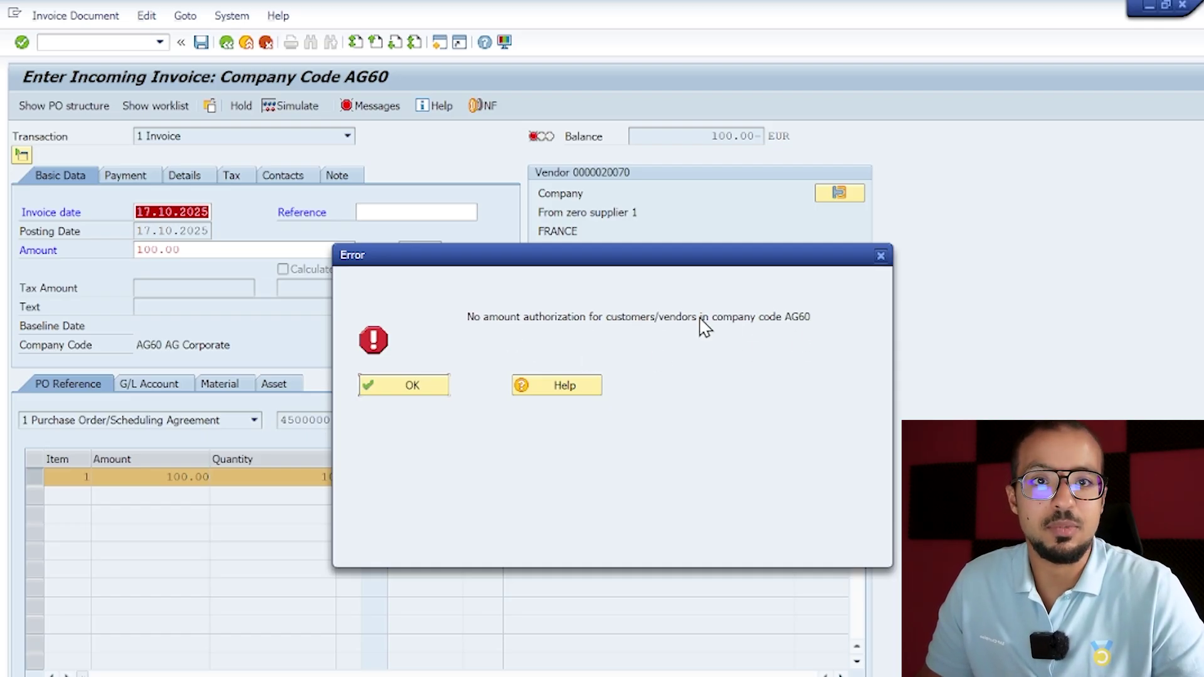
# Read the error help on user groups and company code, noting table T043
pyautogui.click(574, 394)
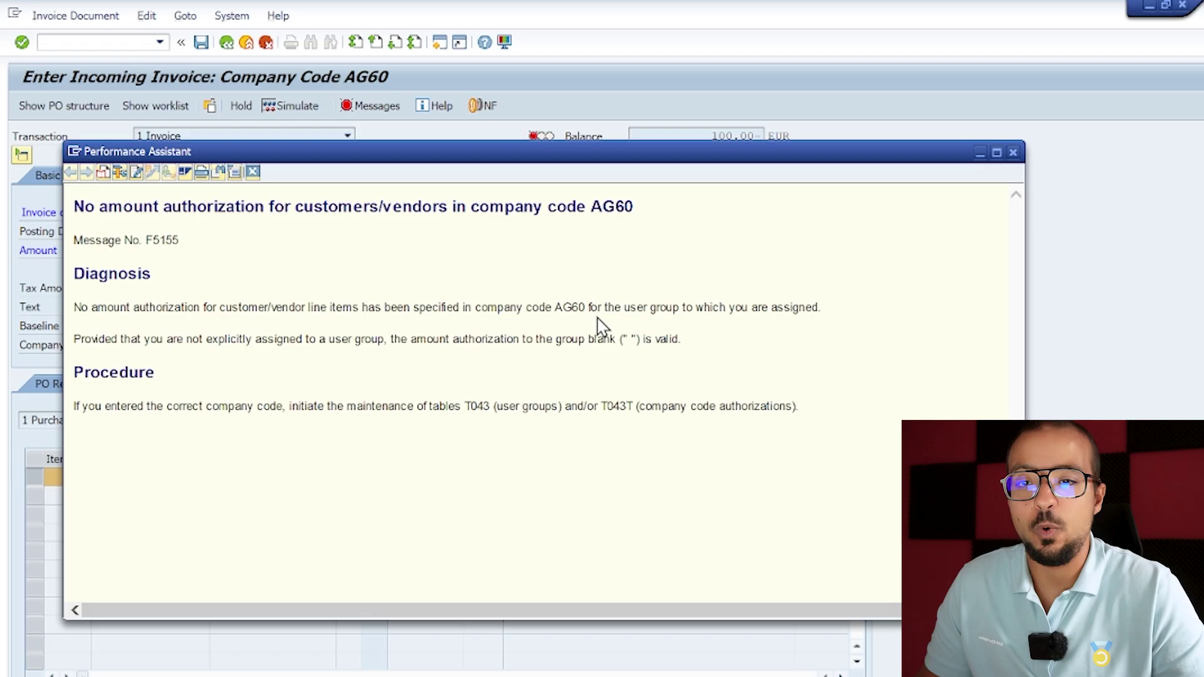
pyautogui.moveTo(604, 309); pyautogui.dragTo(770, 308)
pyautogui.click(350, 365)
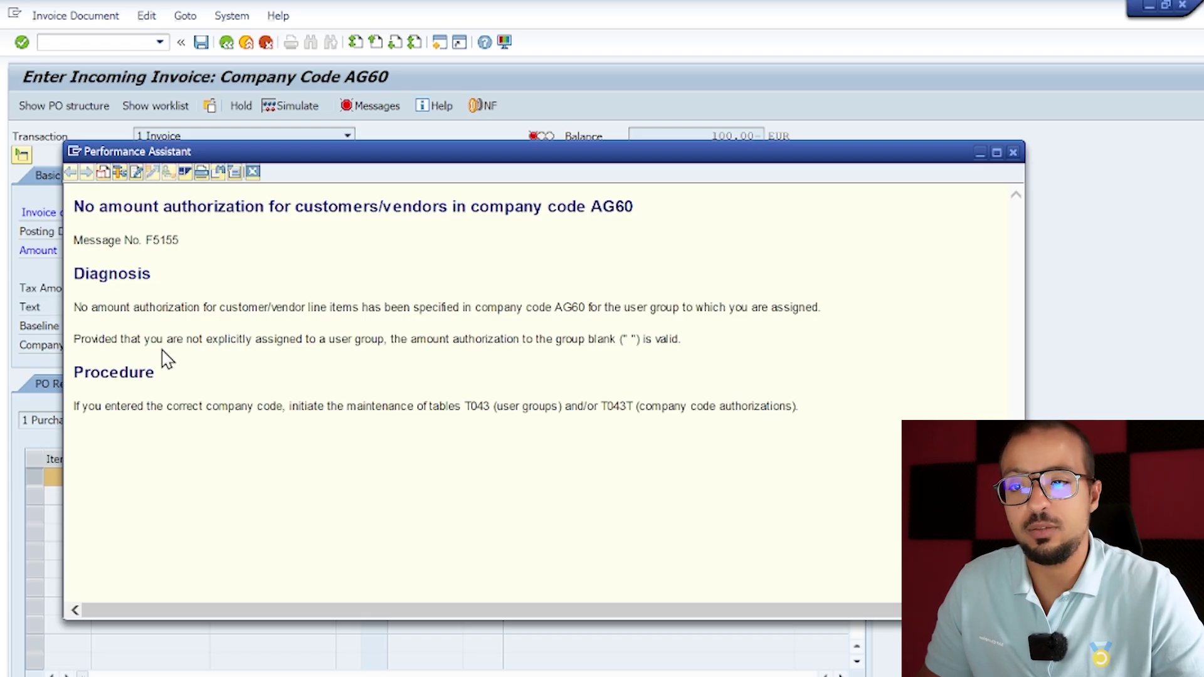
pyautogui.moveTo(186, 339); pyautogui.dragTo(517, 340)
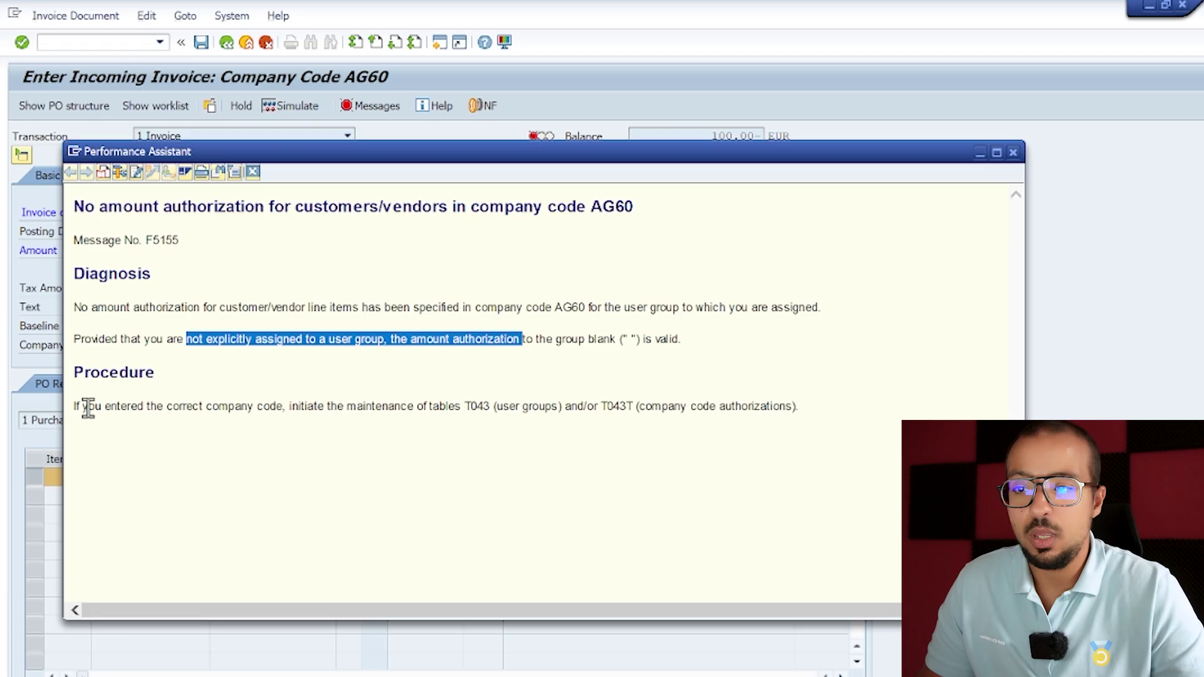
pyautogui.moveTo(85, 406); pyautogui.dragTo(502, 408)
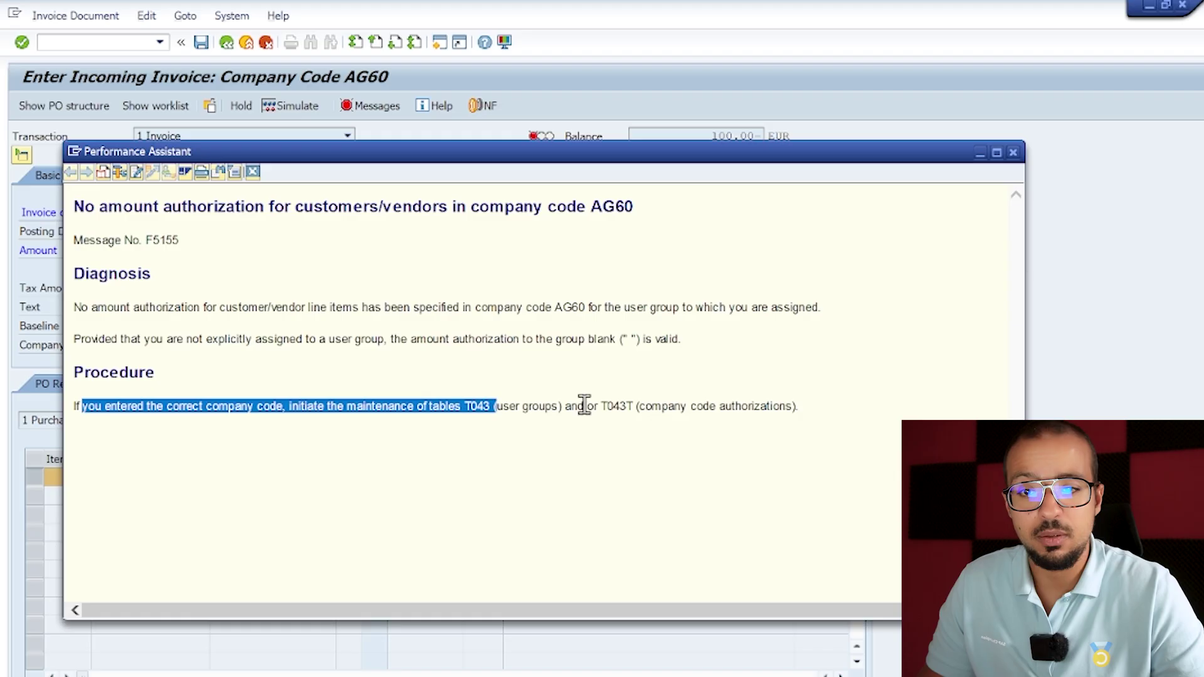
pyautogui.click(618, 401)
pyautogui.doubleClick(476, 407)
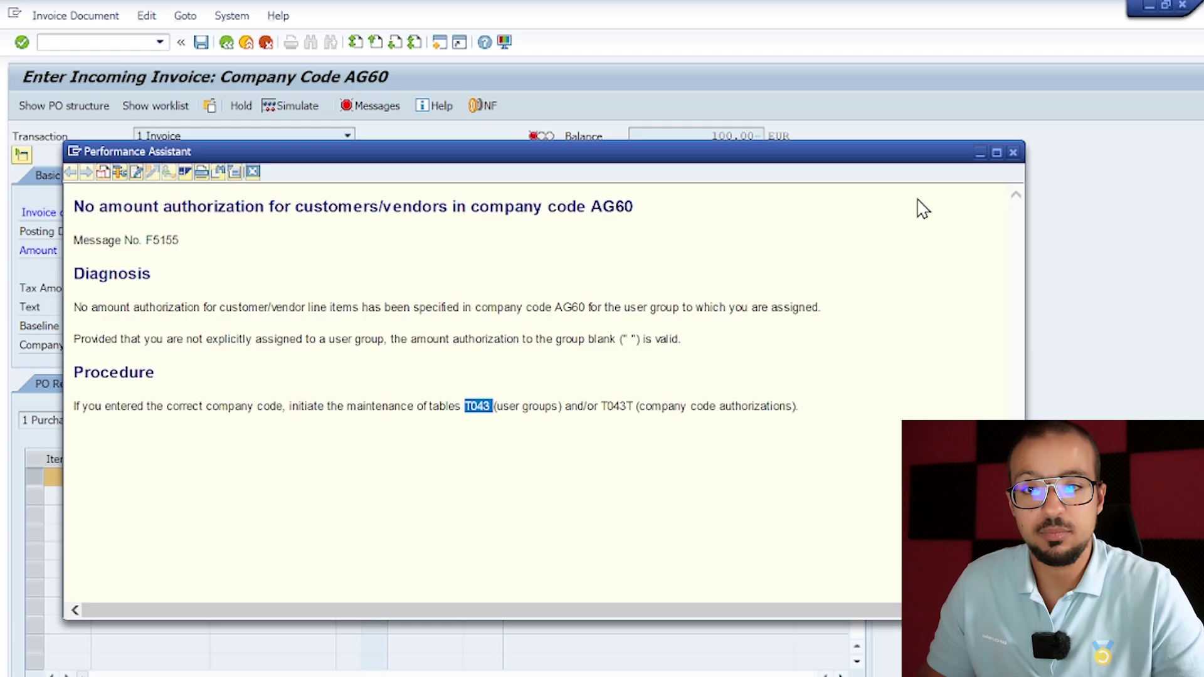
# Close the help, dismiss the authorization error and return to the invoice screen
pyautogui.click(1013, 153)
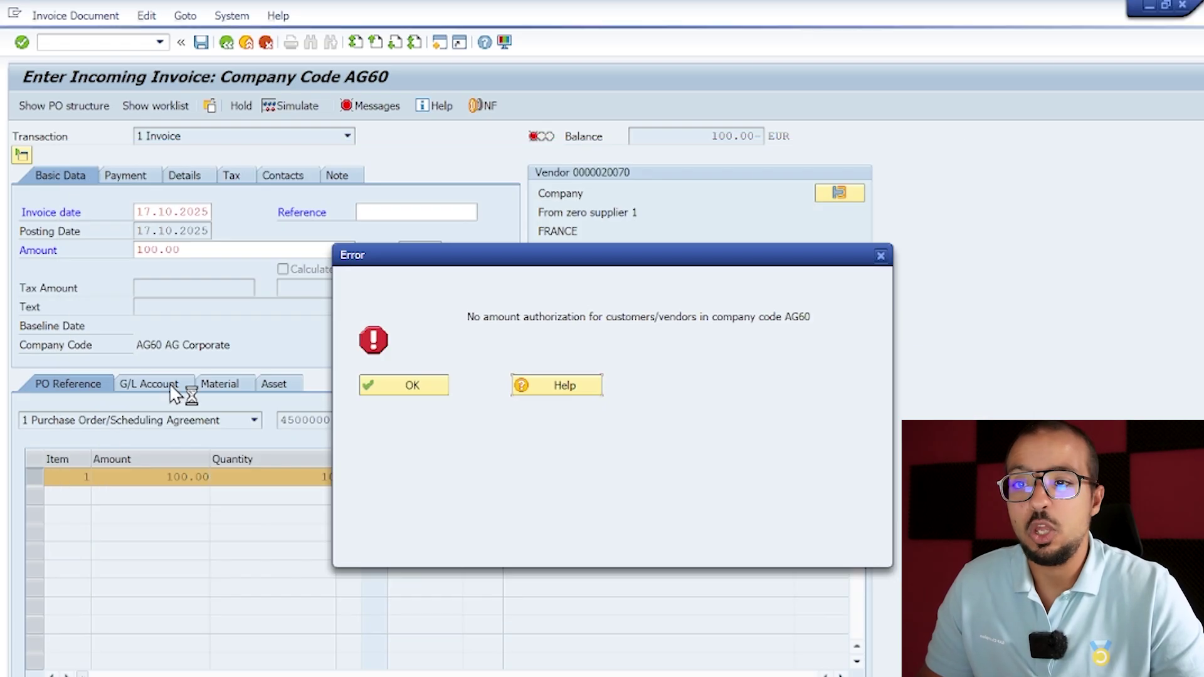
pyautogui.click(395, 385)
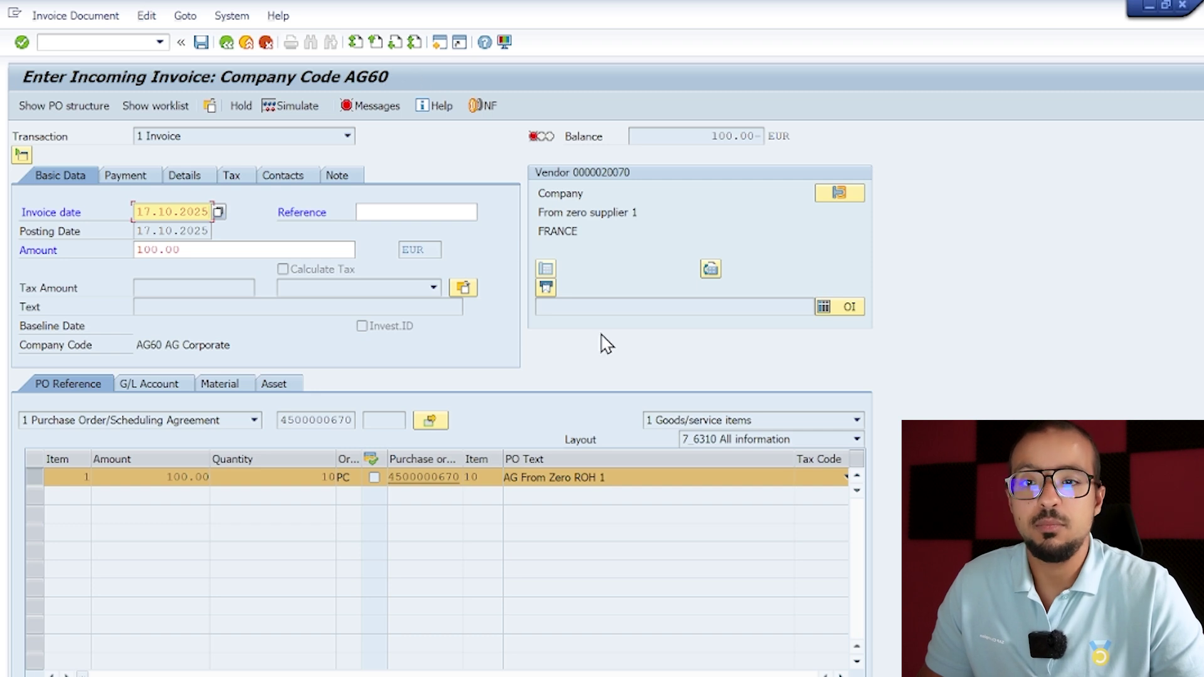
pyautogui.click(90, 45)
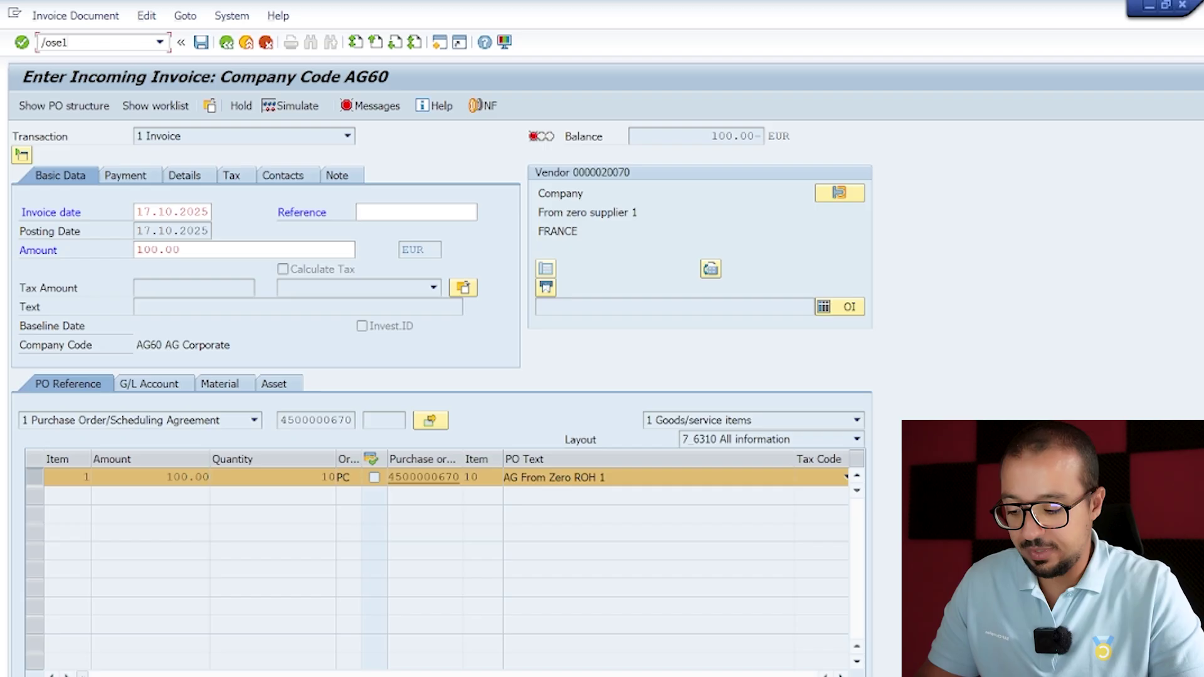
# Open SE16N and load the fields of table T043
pyautogui.press('Return')
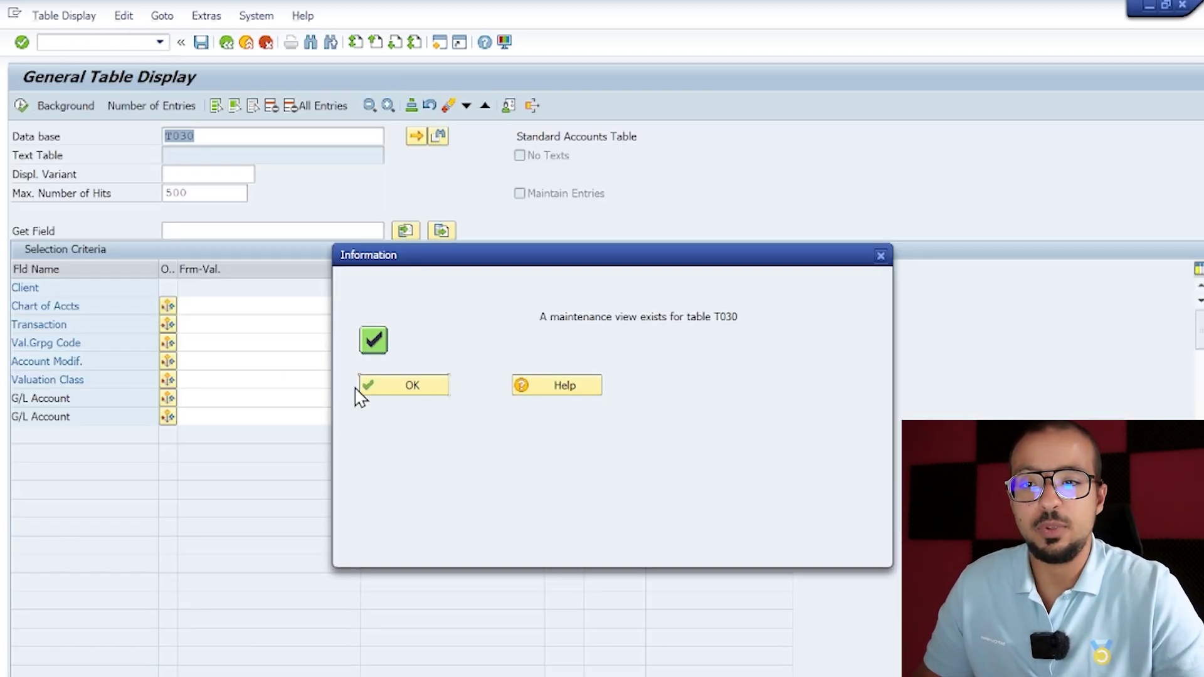
pyautogui.click(356, 390)
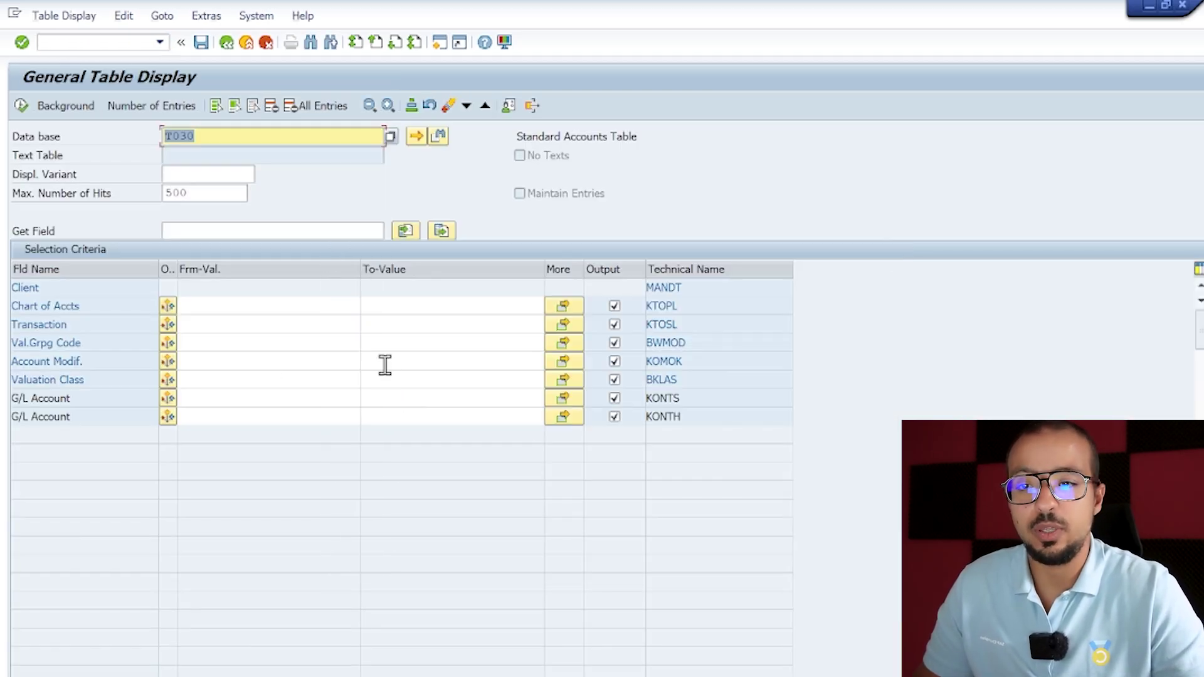
pyautogui.write('T043')
pyautogui.press('Return')
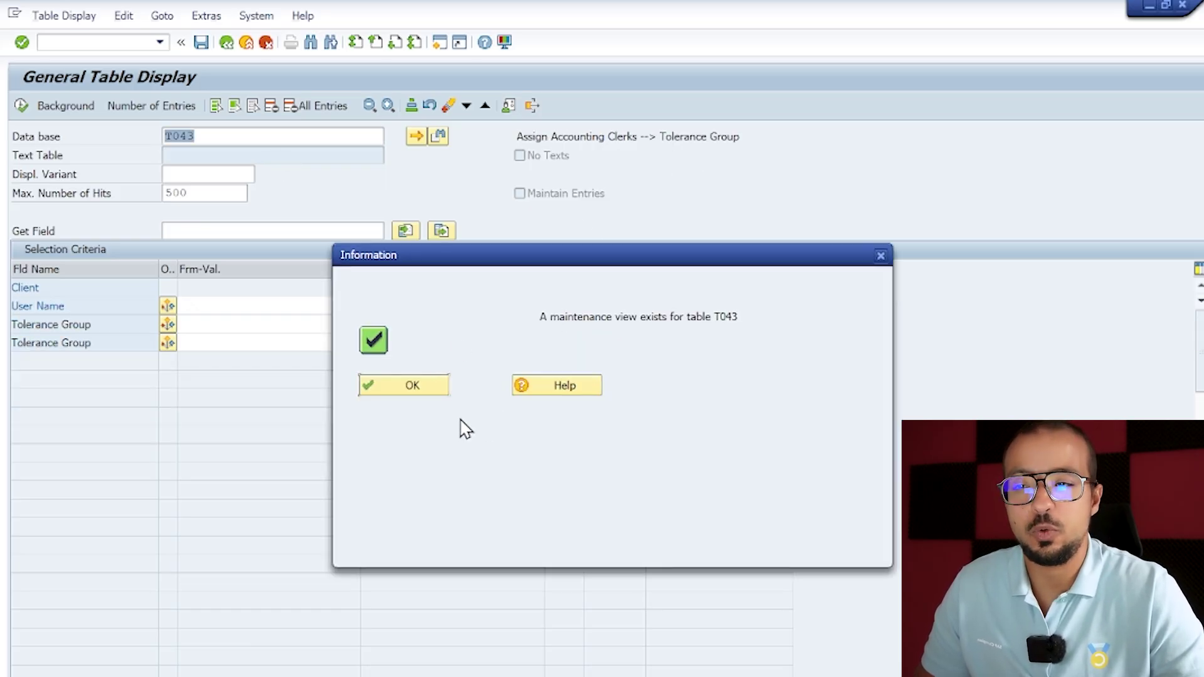
pyautogui.click(439, 391)
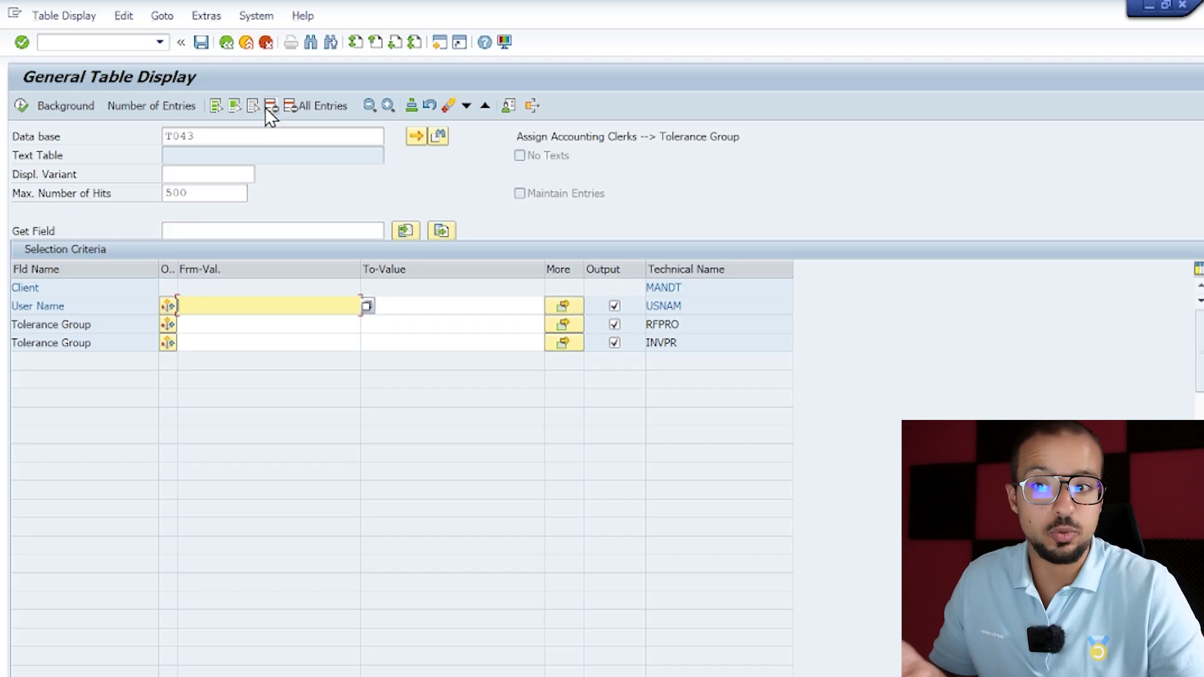
# Change the table name to T040 (Dunning keys) and load its fields
pyautogui.click(245, 135)
pyautogui.press('BackSpace')
pyautogui.write('0')
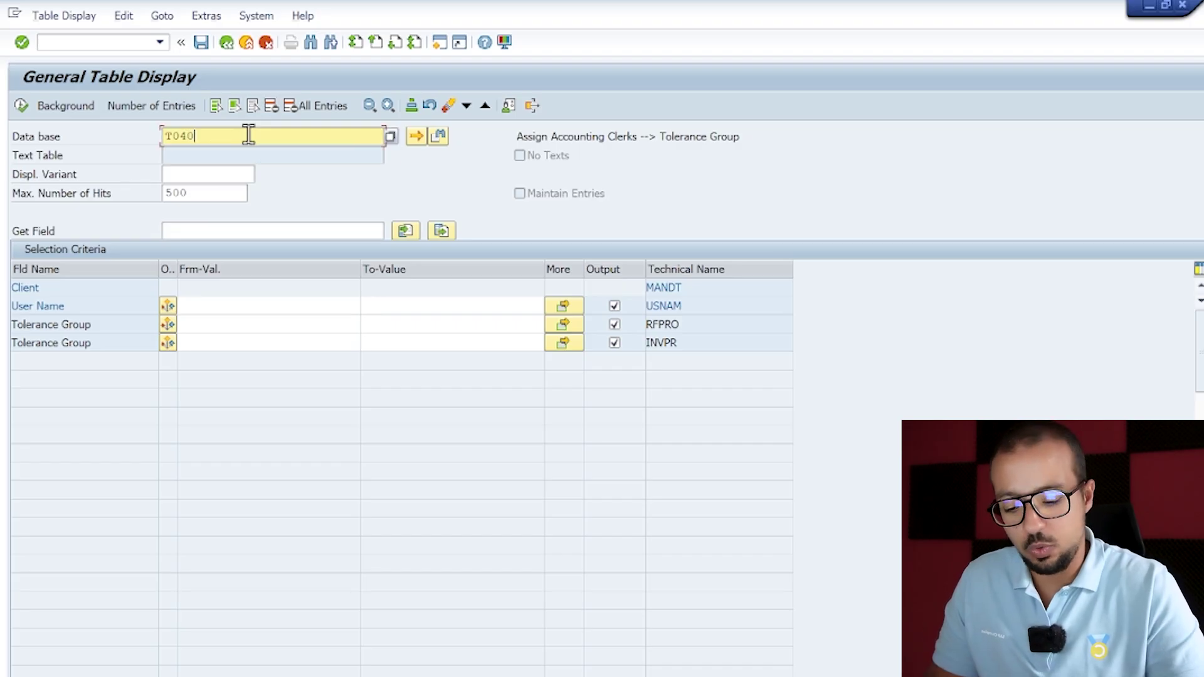
pyautogui.press('Return')
pyautogui.press('Return')
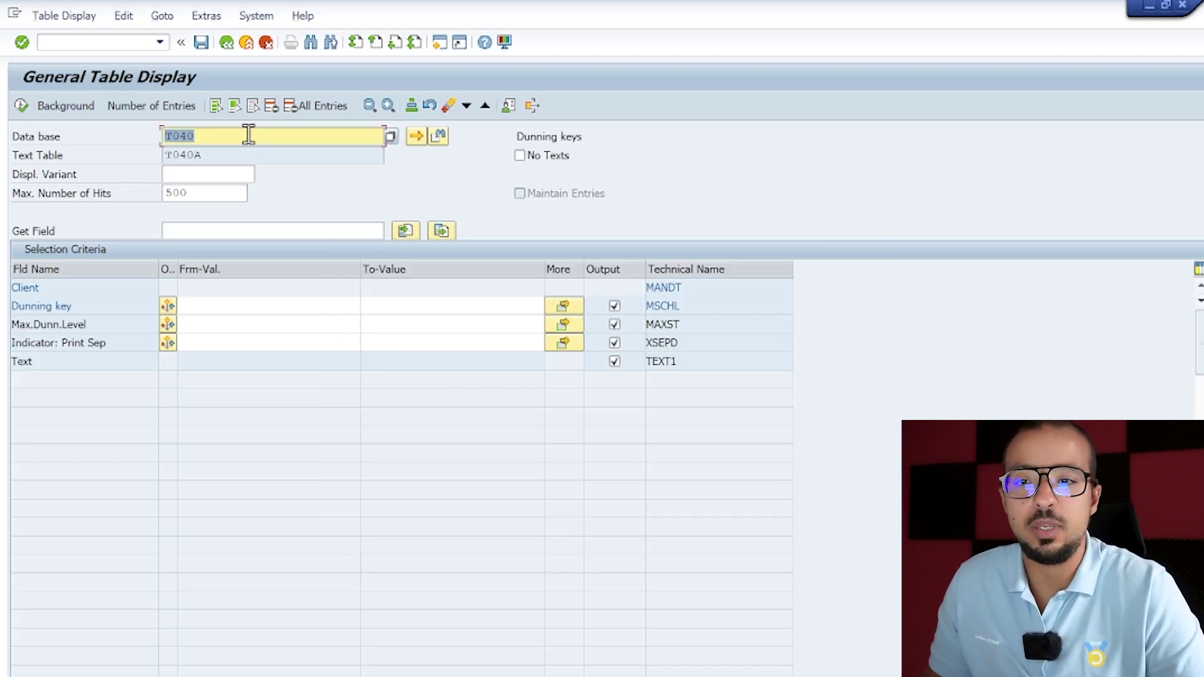
# Leave the table display and re-simulate the AG60 invoice to raise the authorization error
pyautogui.click(226, 43)
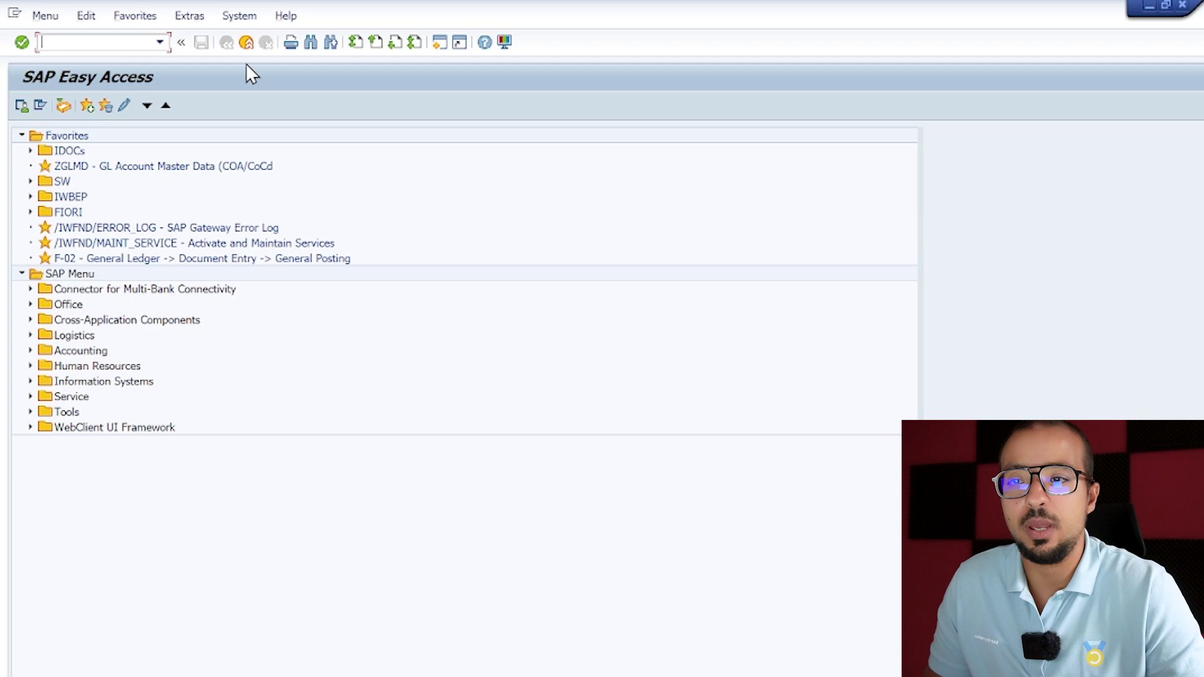
pyautogui.hotkey('alt', 'Tab')
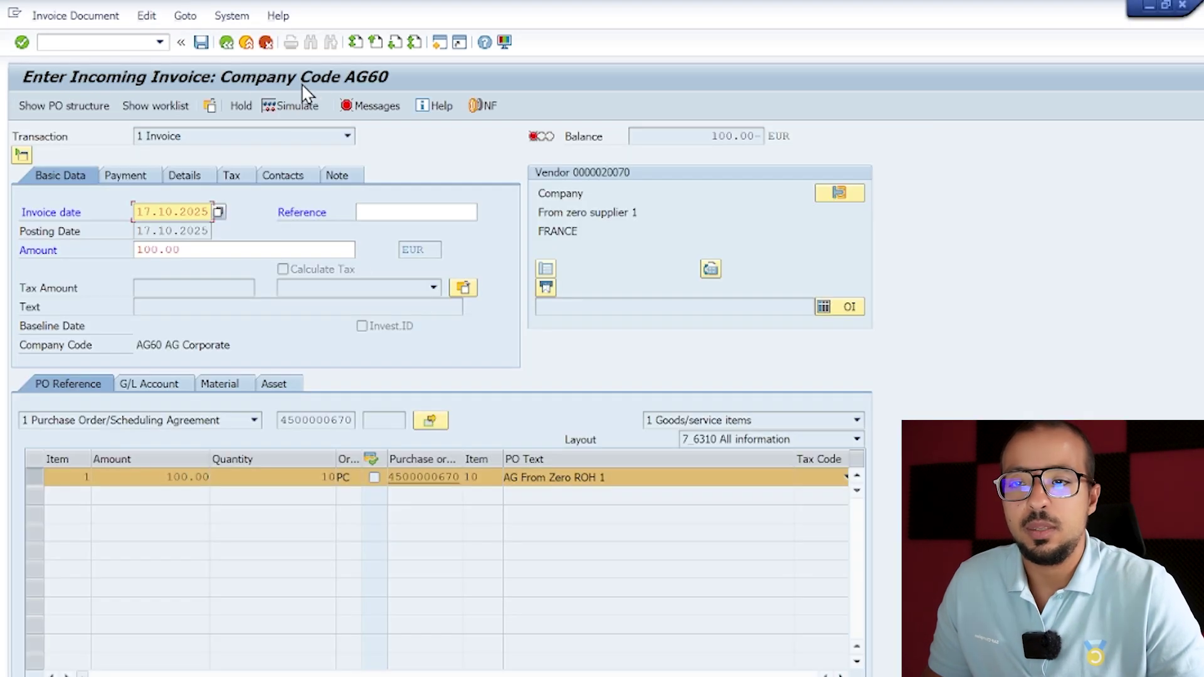
pyautogui.click(355, 107)
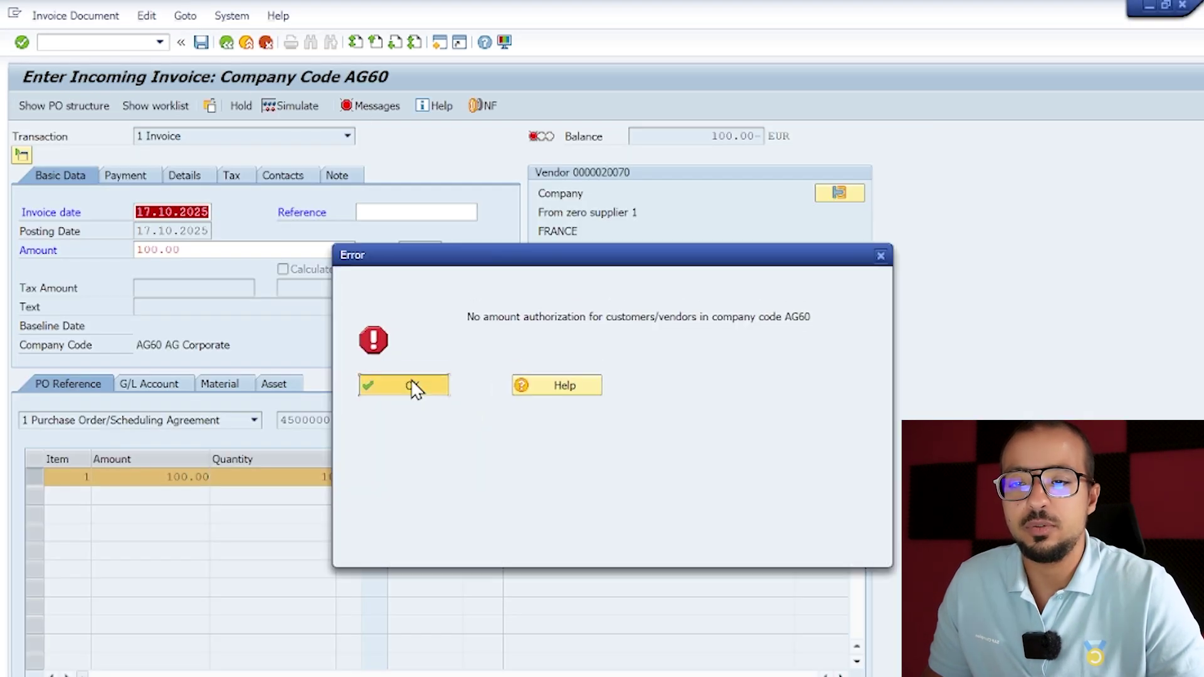
# Note table T043T in the error help, then return to Easy Access entering SE16N
pyautogui.click(412, 382)
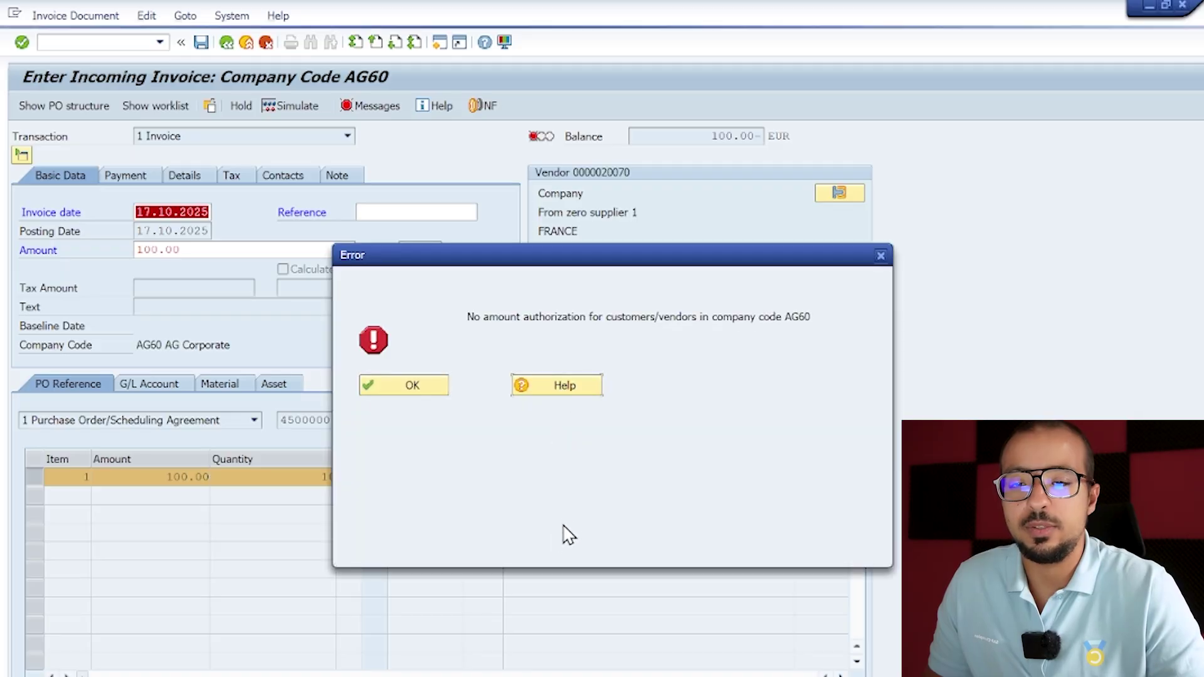
pyautogui.press('F1')
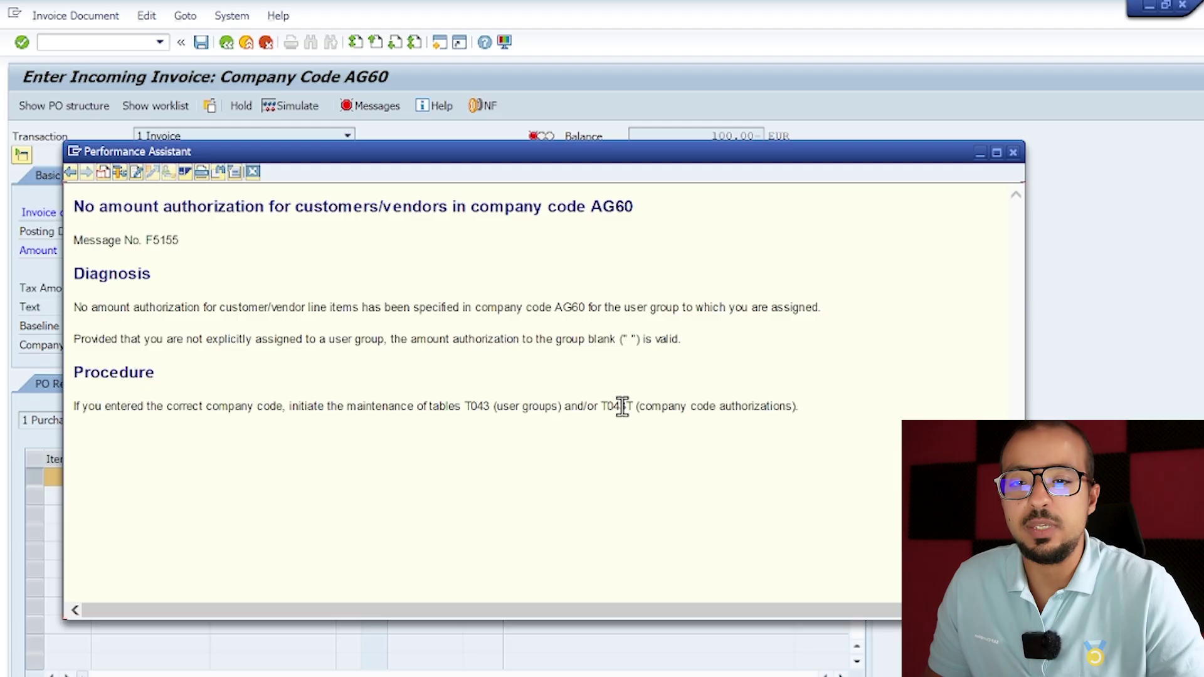
pyautogui.doubleClick(623, 407)
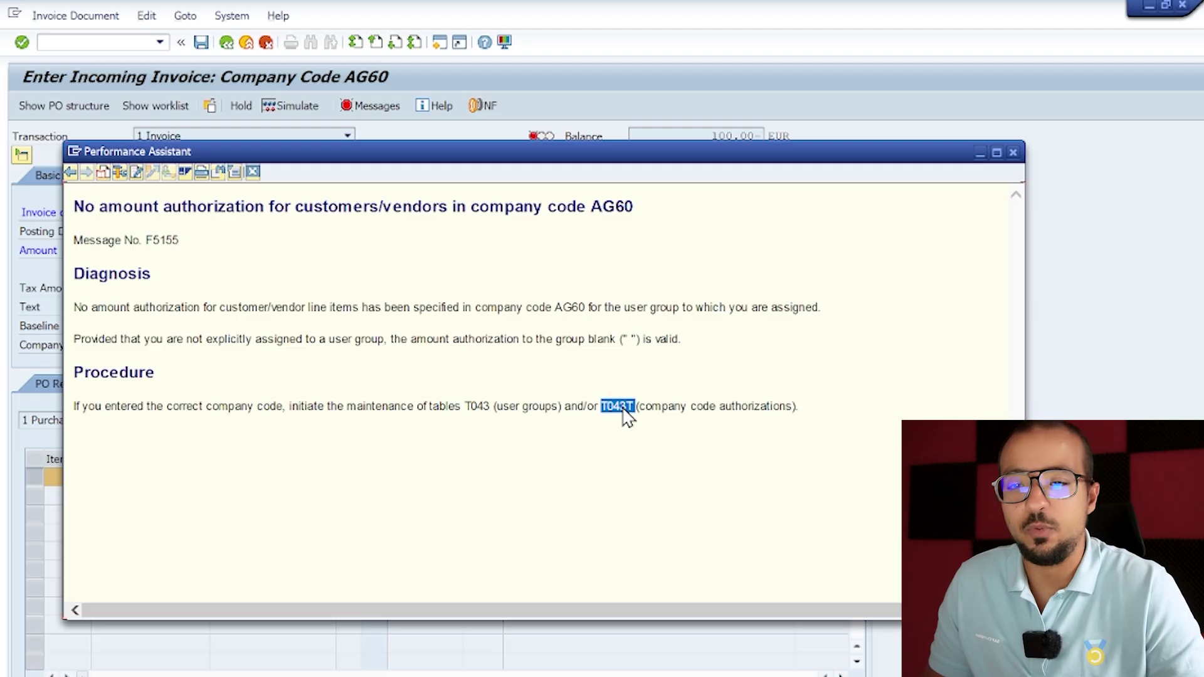
pyautogui.click(253, 172)
pyautogui.press('Escape')
pyautogui.write('se')
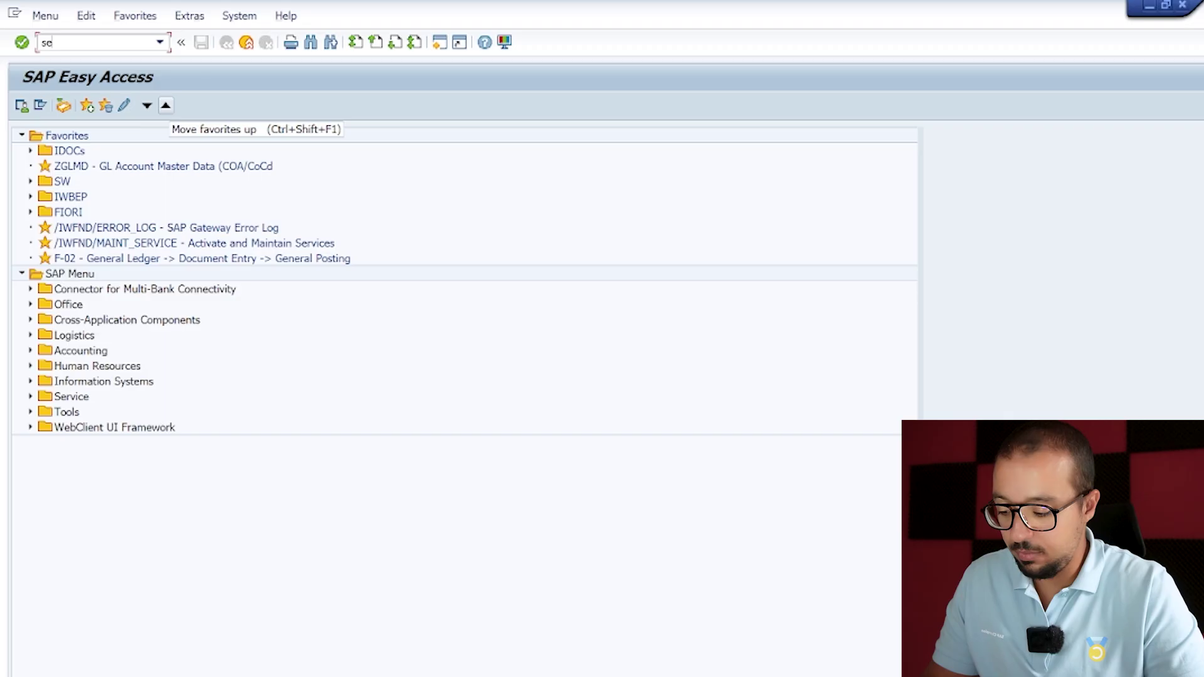
pyautogui.write('16n')
# Load table T043T in SE16N, browse its tolerance group entries, then return to selection
pyautogui.press('Return')
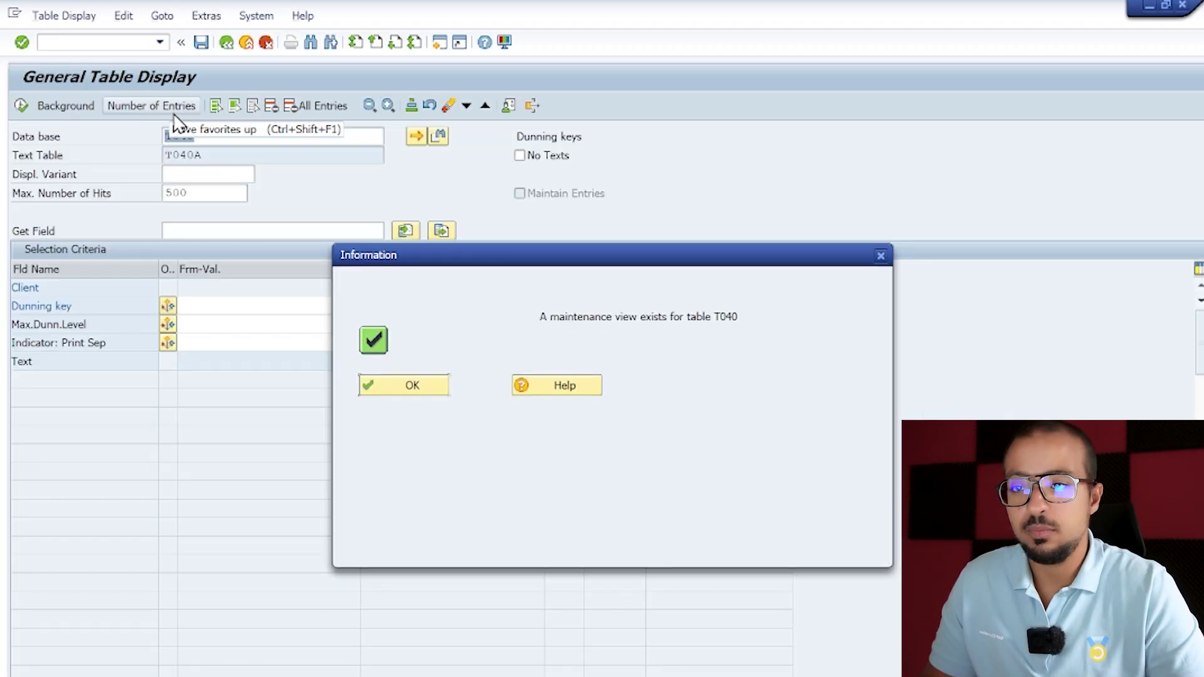
pyautogui.press('Return')
pyautogui.click(251, 137)
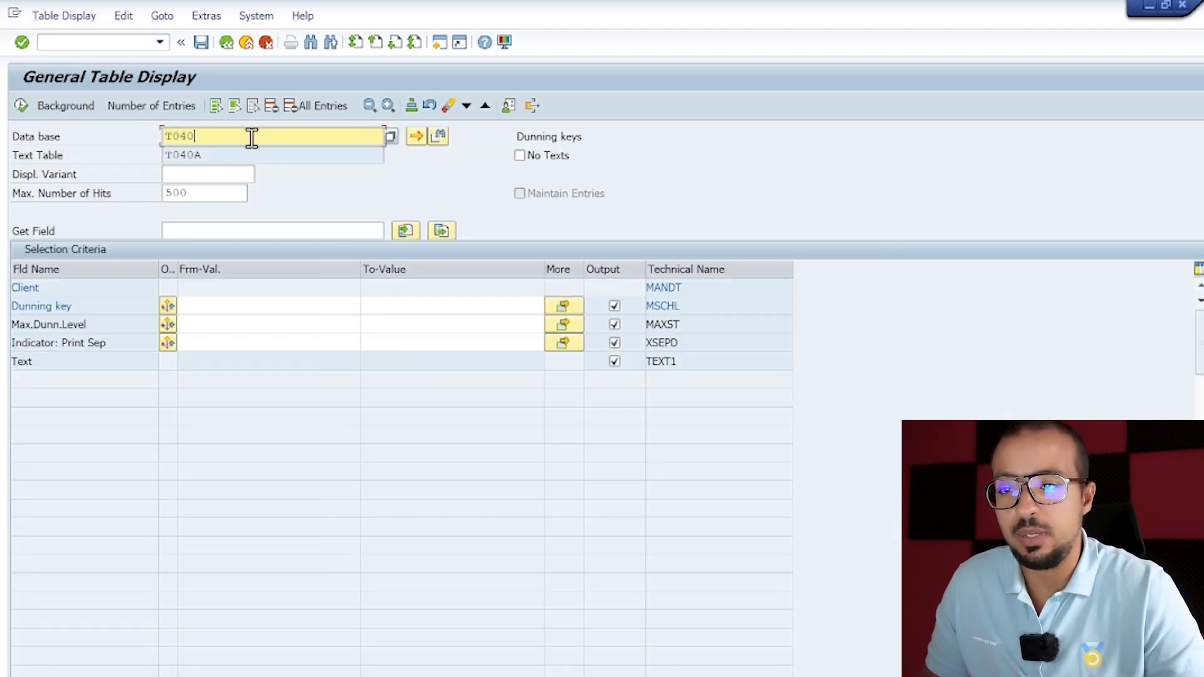
pyautogui.press('BackSpace')
pyautogui.write('3T')
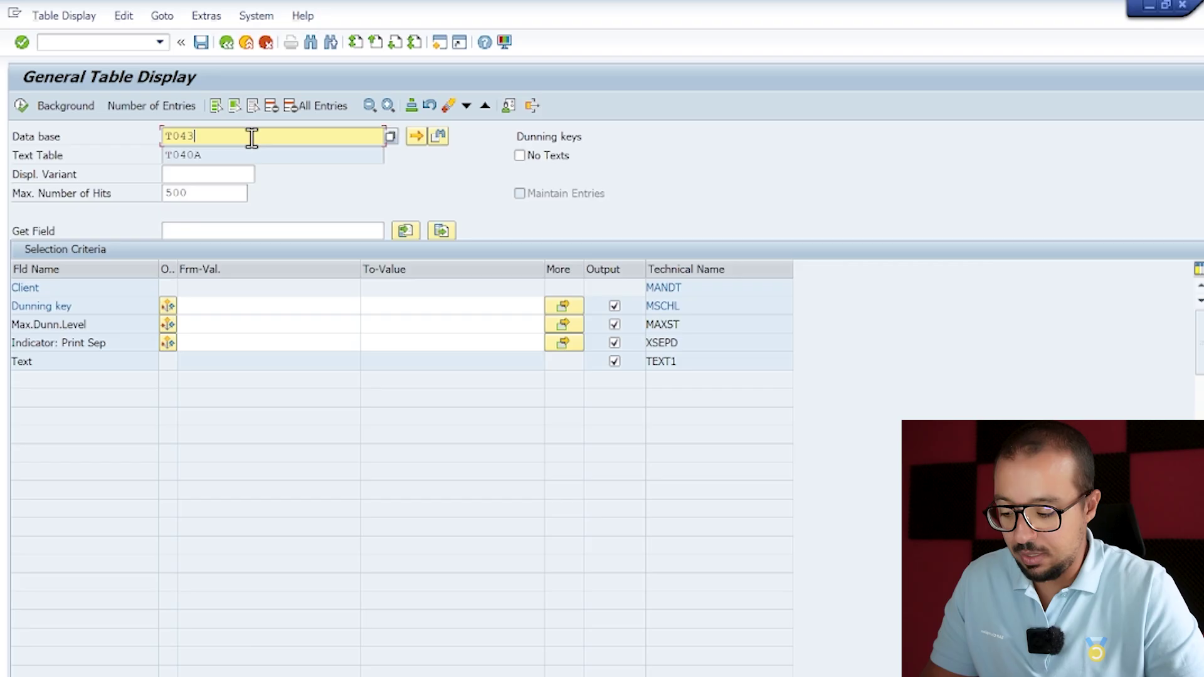
pyautogui.press('Return')
pyautogui.hotkey('ctrl', 'c')
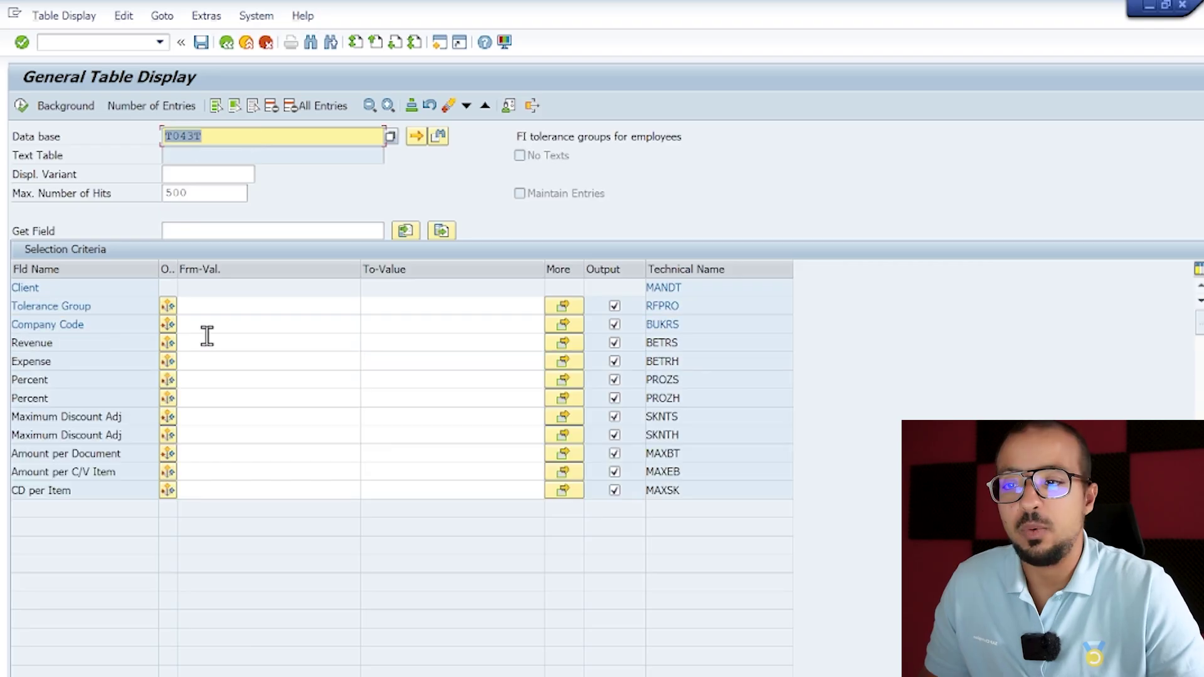
pyautogui.click(21, 107)
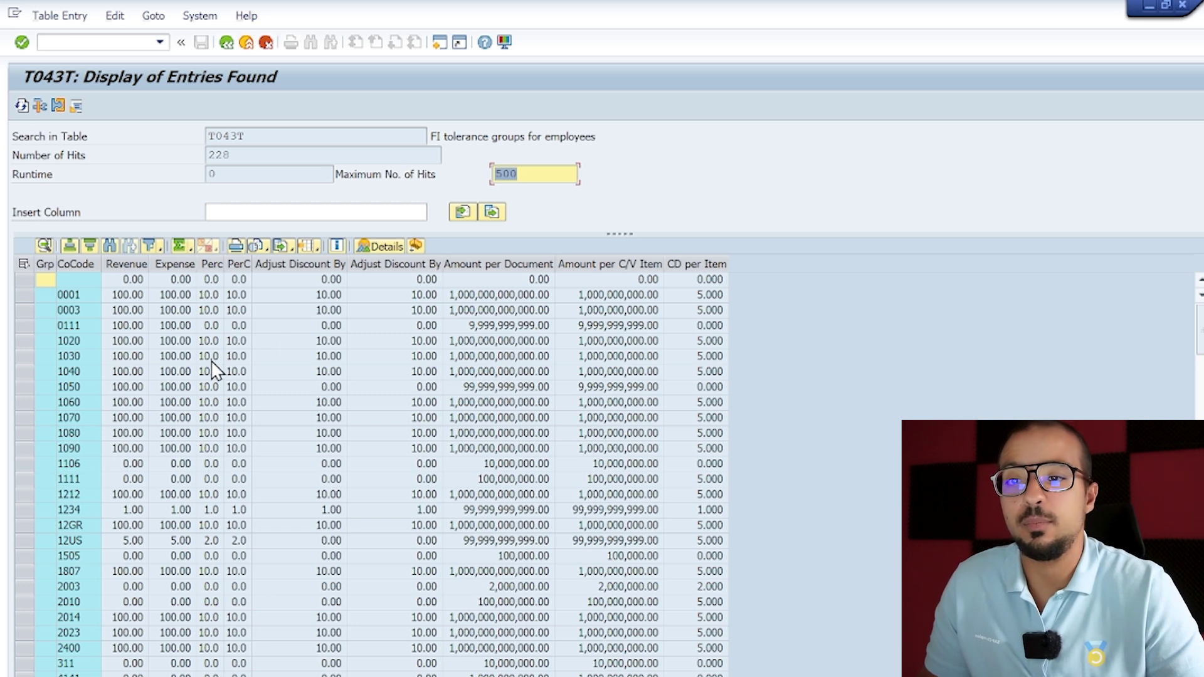
pyautogui.scroll(-3, 223, 557)
pyautogui.scroll(-6, 219, 555)
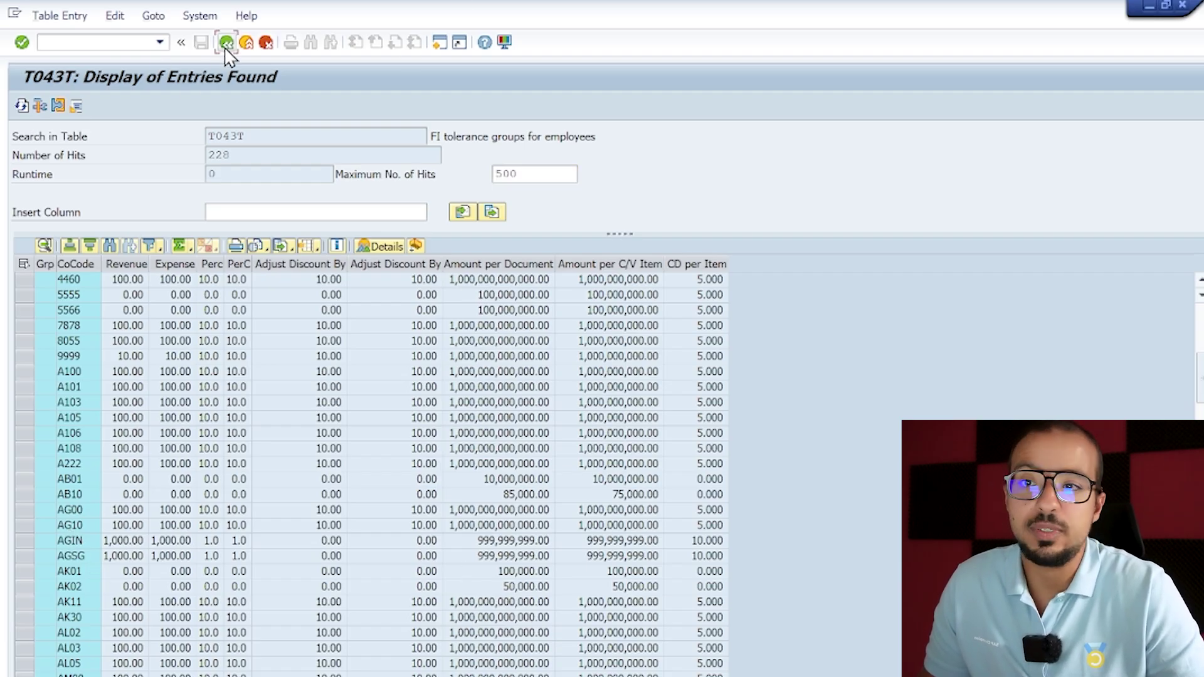
pyautogui.click(244, 43)
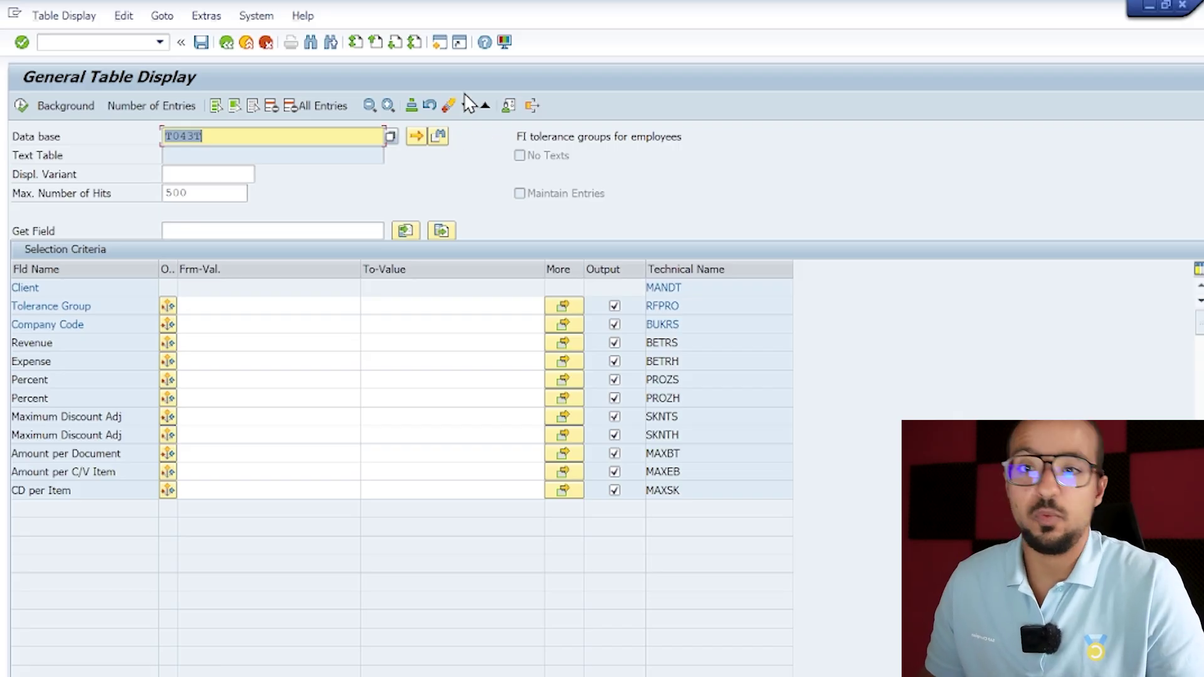
# Run SM30 for table T043T and open its Customizing activities without a project
pyautogui.click(110, 43)
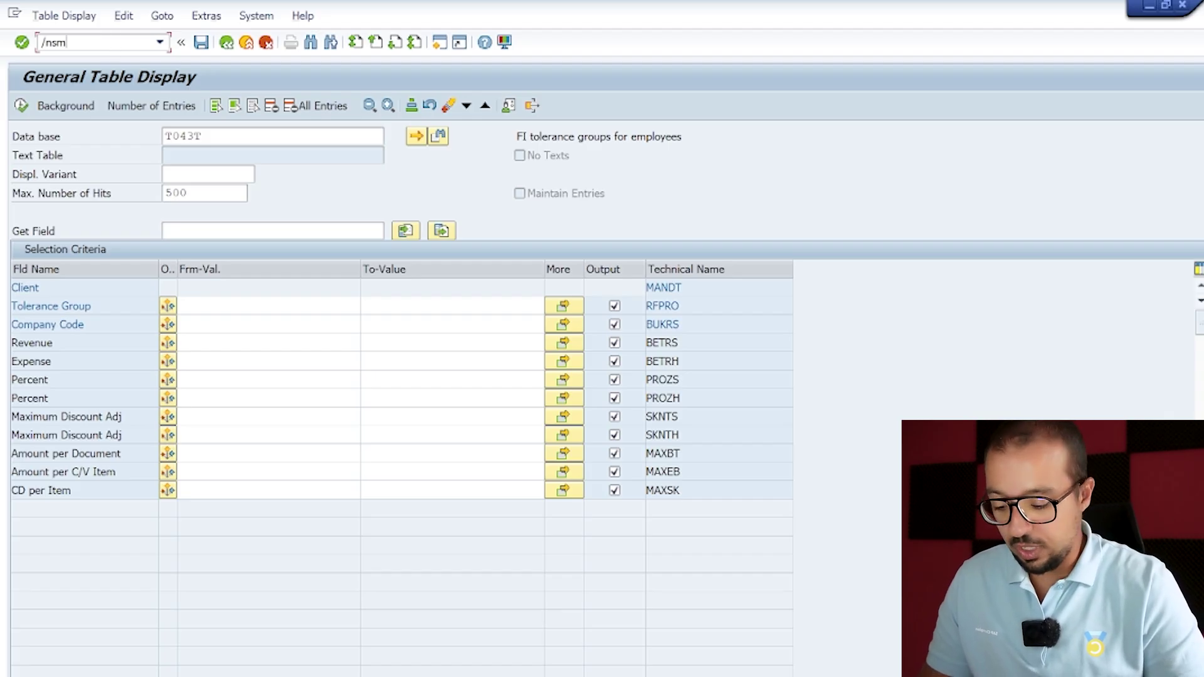
pyautogui.write('/nsm30')
pyautogui.press('Return')
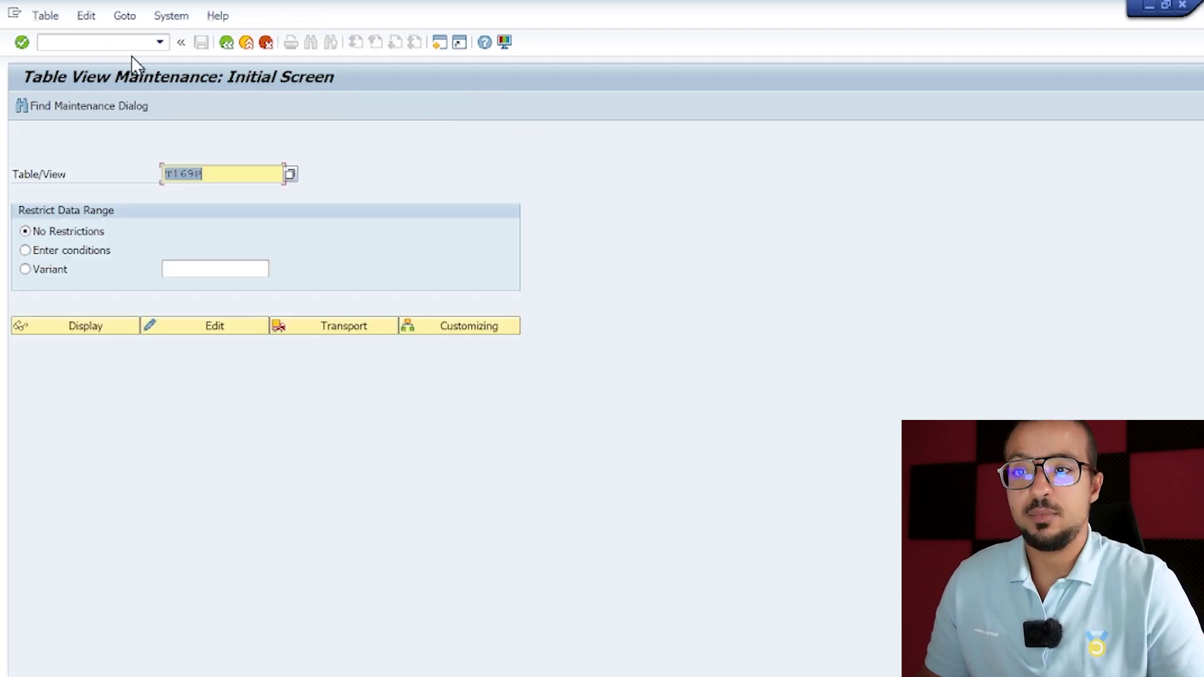
pyautogui.hotkey('ctrl', 'v')
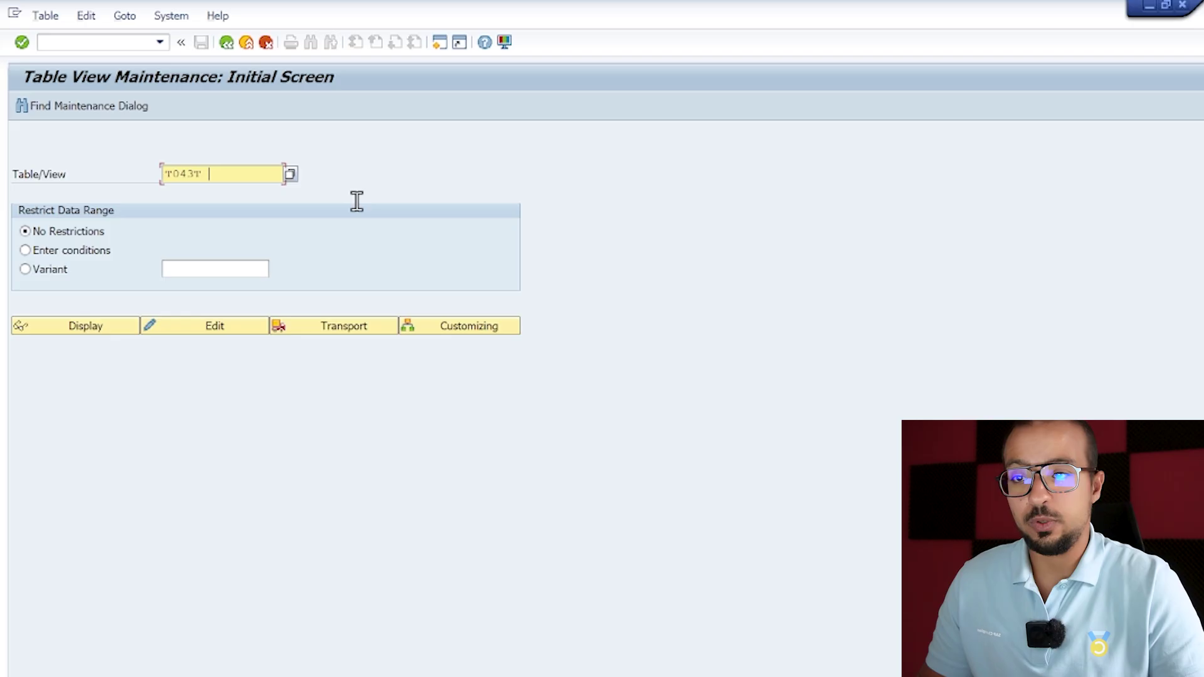
pyautogui.click(466, 328)
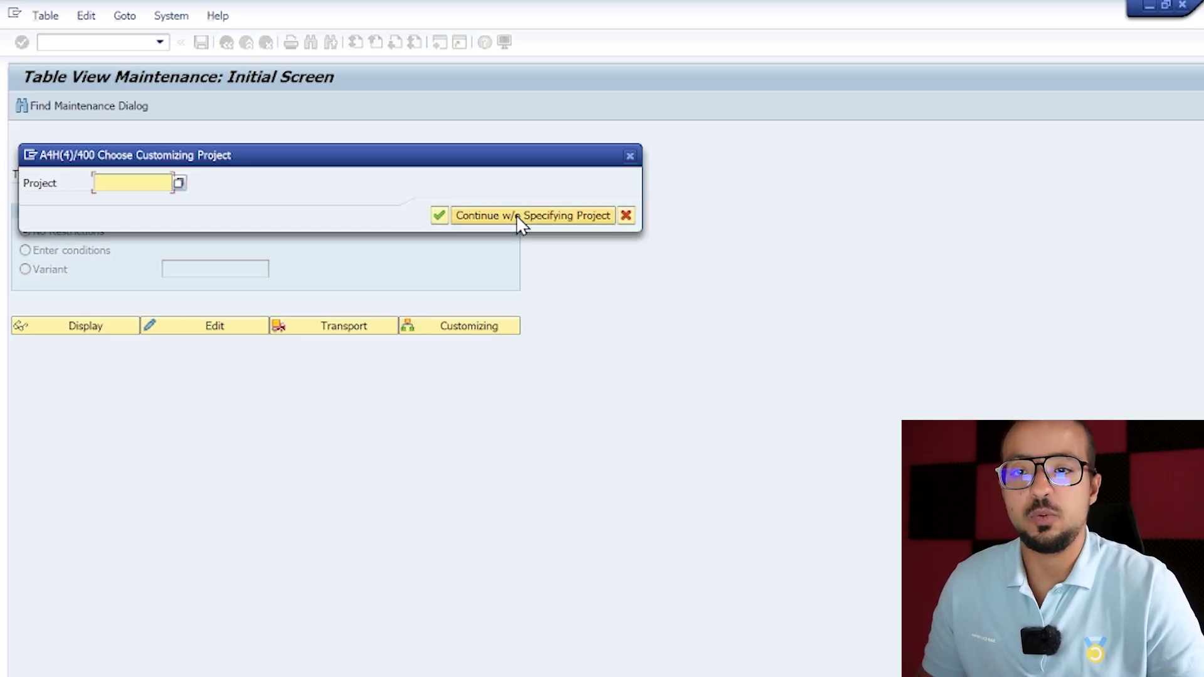
pyautogui.click(517, 215)
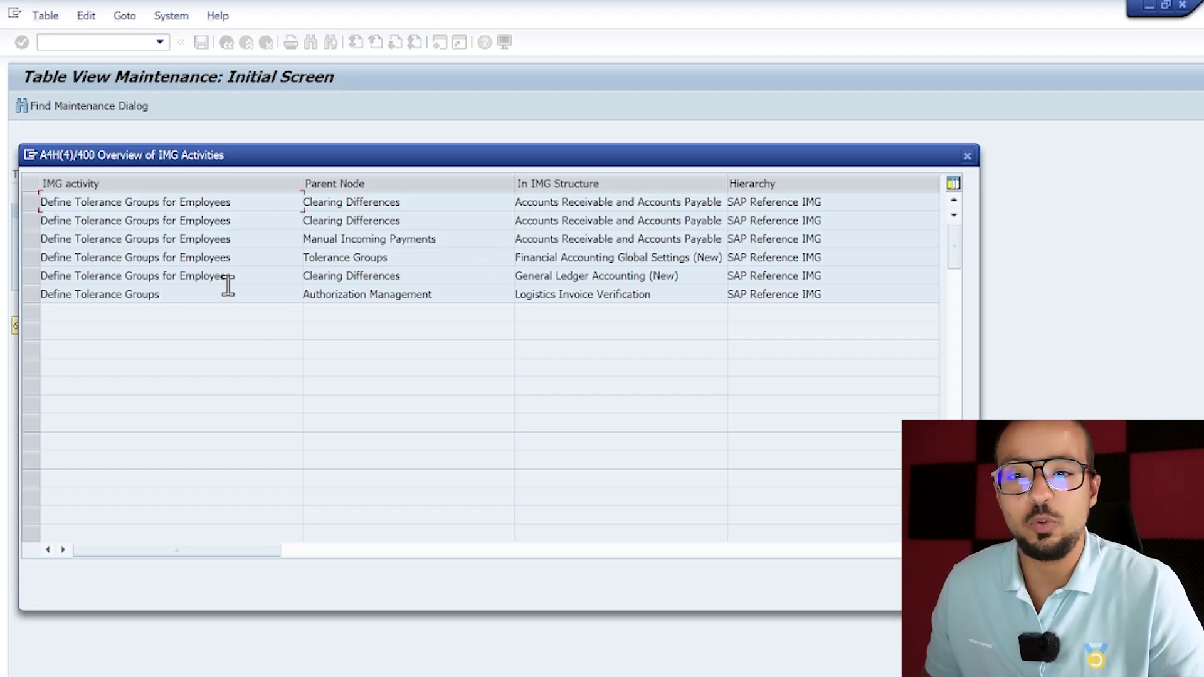
# Review the Logistics Invoice Verification, AR/AP and Global Settings paths in the IMG list
pyautogui.moveTo(677, 294); pyautogui.dragTo(595, 283)
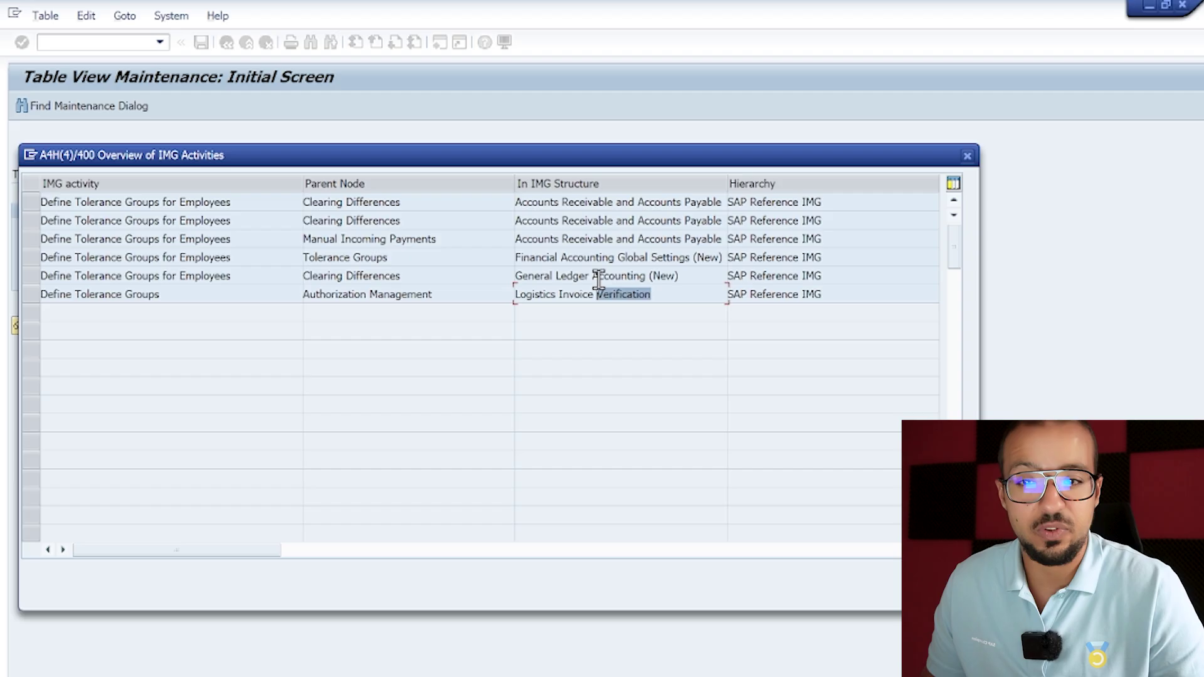
pyautogui.moveTo(554, 202); pyautogui.dragTo(686, 200)
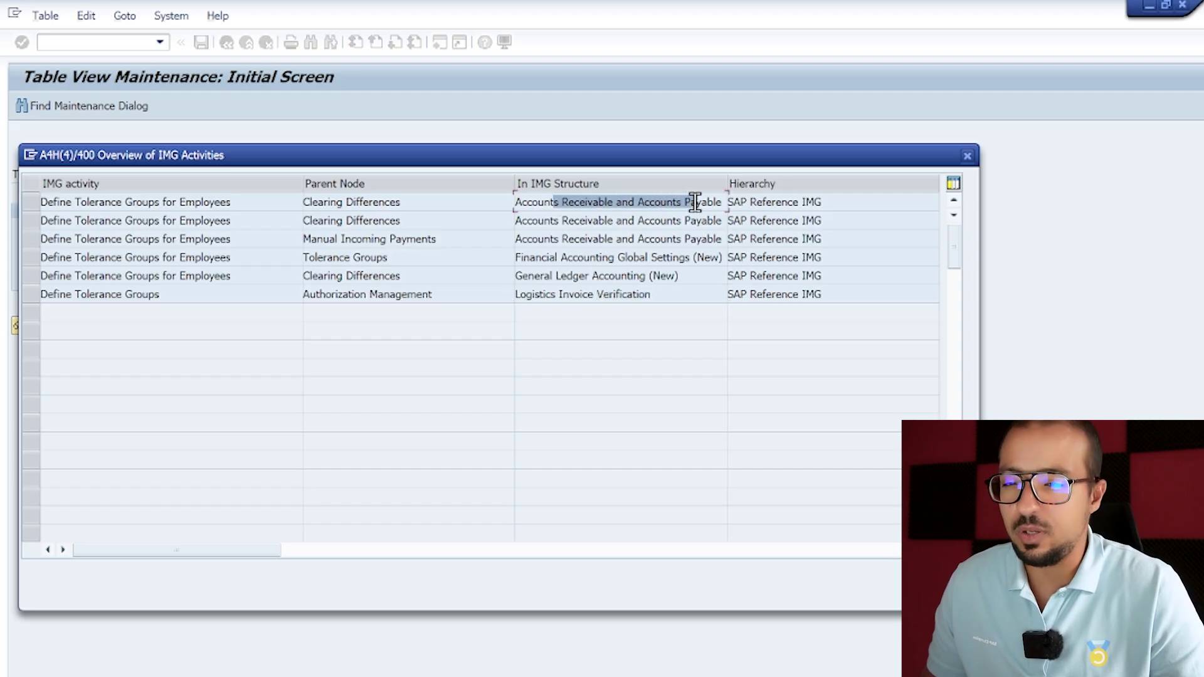
pyautogui.moveTo(583, 257); pyautogui.dragTo(671, 257)
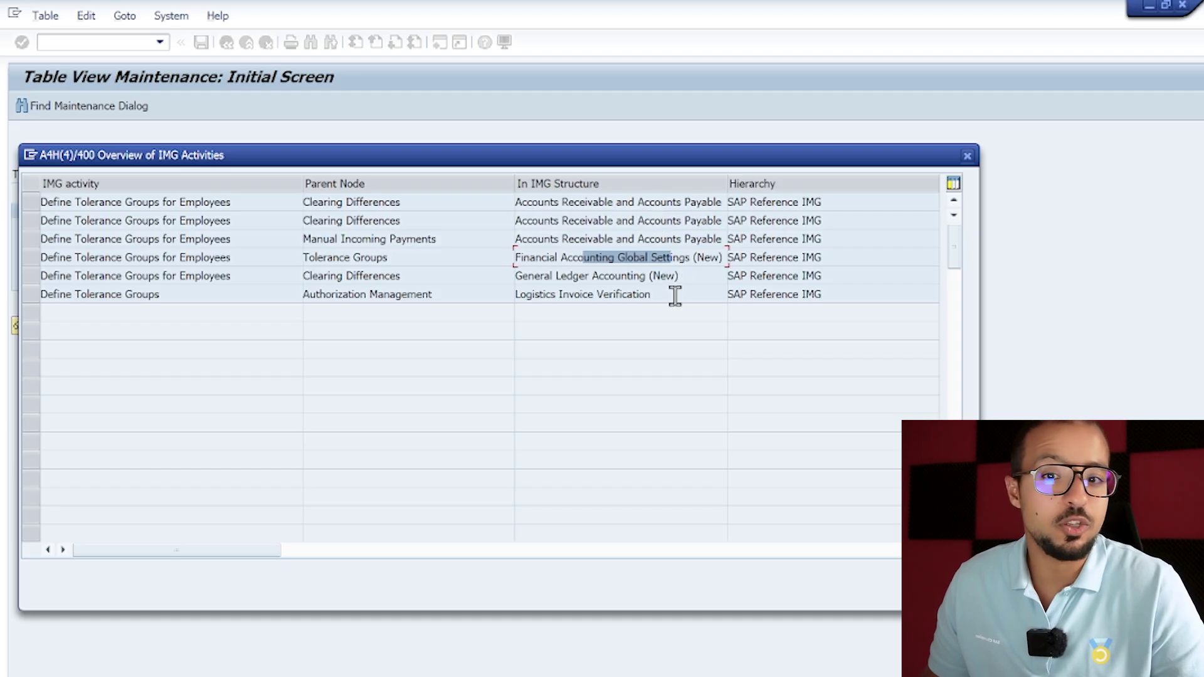
pyautogui.moveTo(679, 290); pyautogui.dragTo(531, 290)
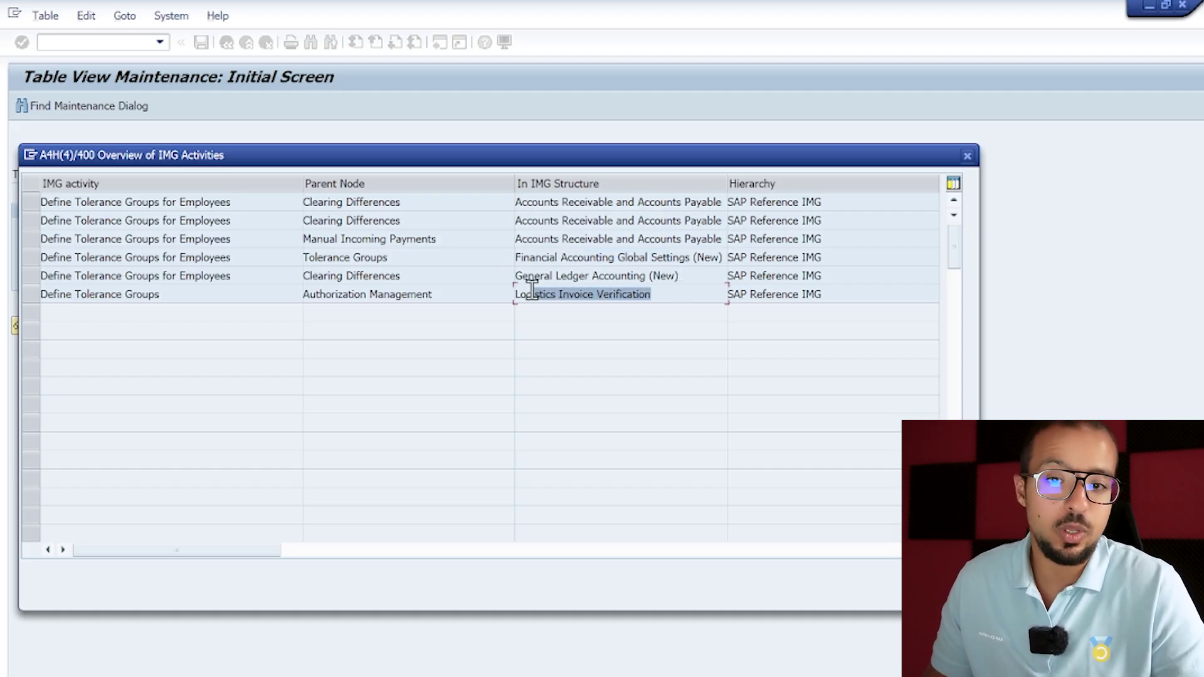
# Run Authorization Management > Define Tolerance Groups to list the FI tolerance groups for users
pyautogui.doubleClick(150, 294)
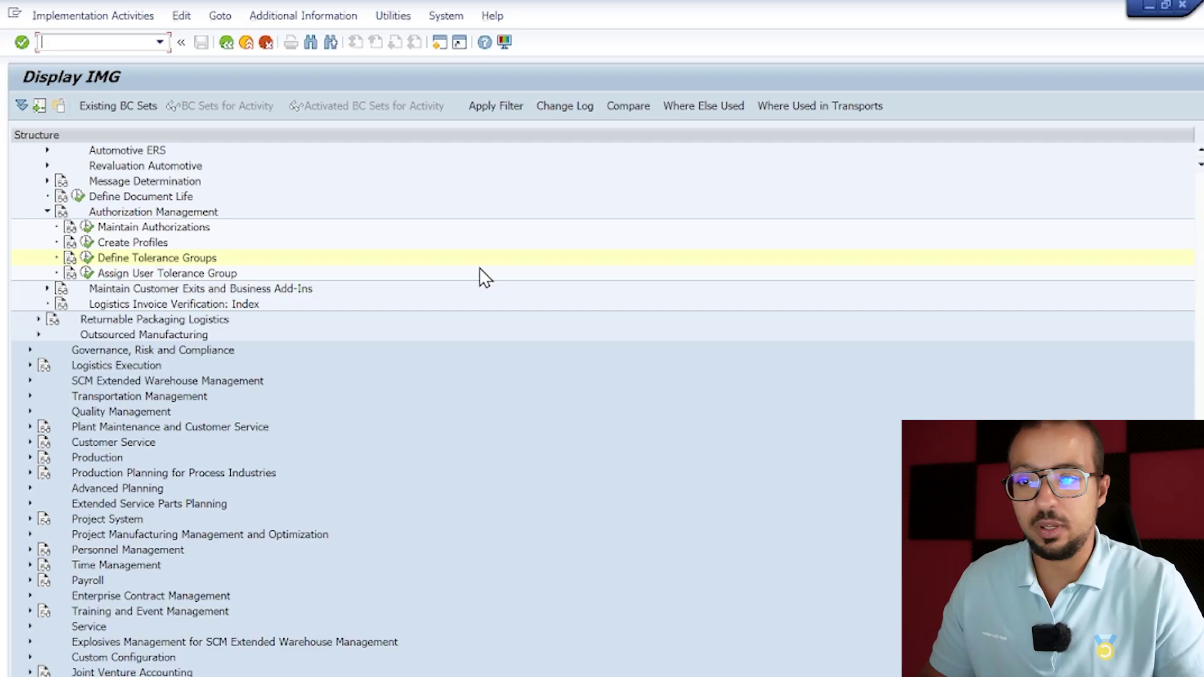
pyautogui.scroll(4, 464, 284)
pyautogui.scroll(4, 448, 338)
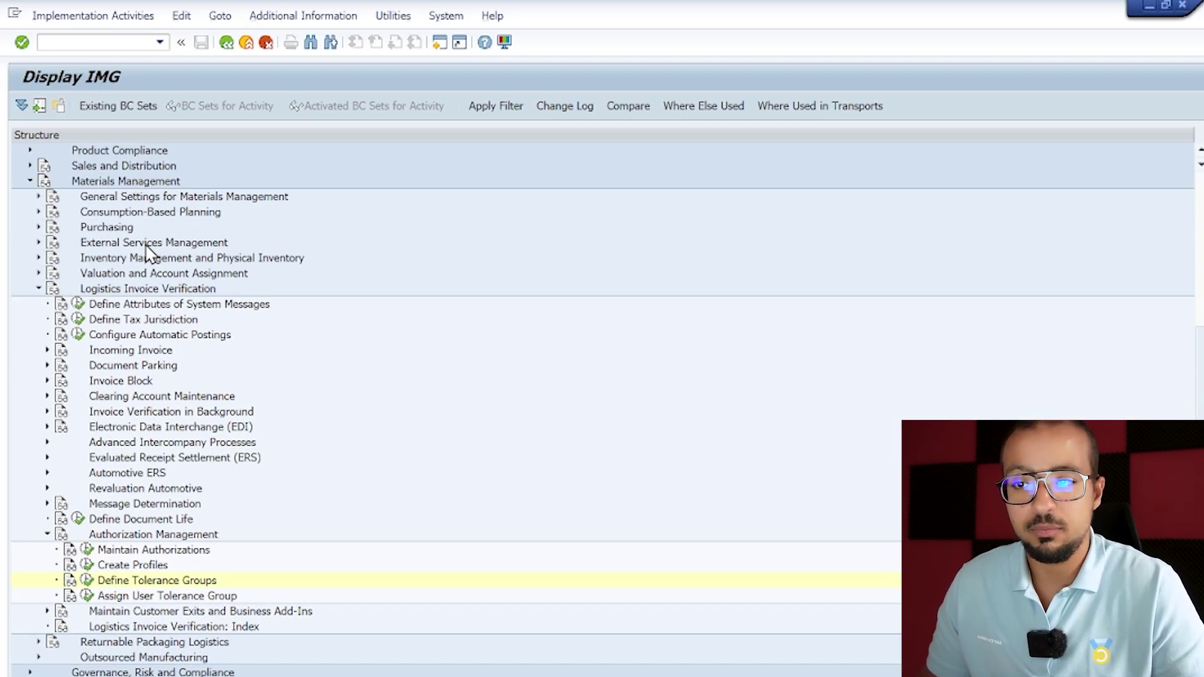
pyautogui.click(147, 539)
pyautogui.click(91, 584)
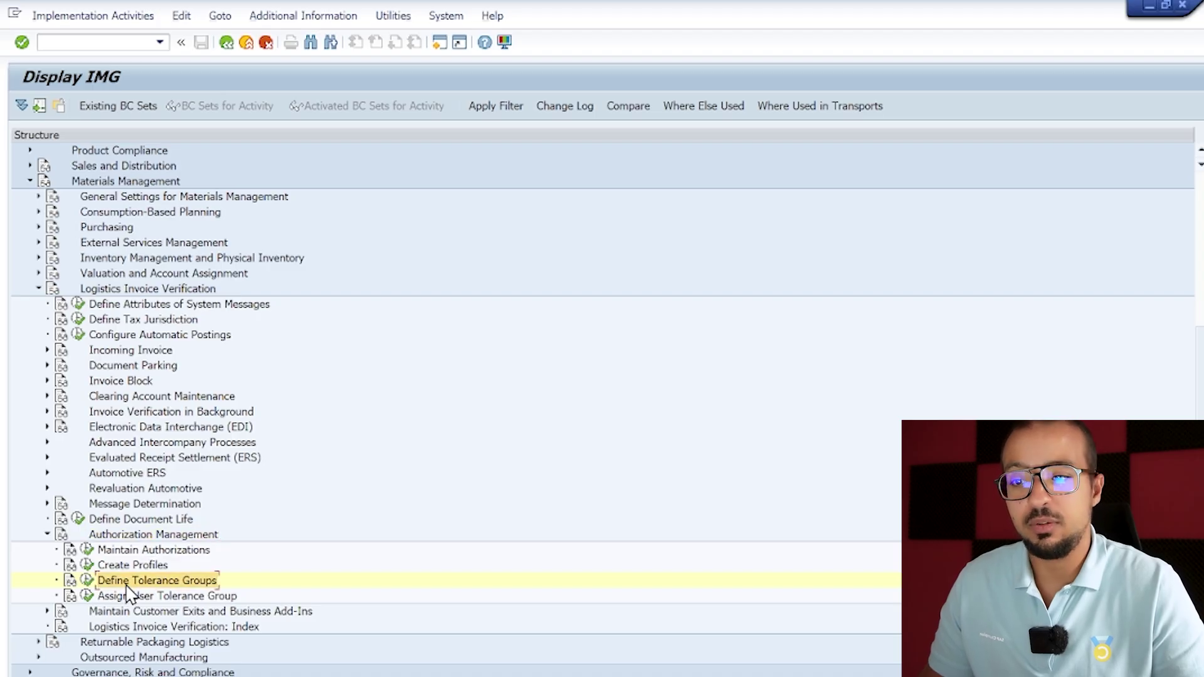
pyautogui.click(91, 583)
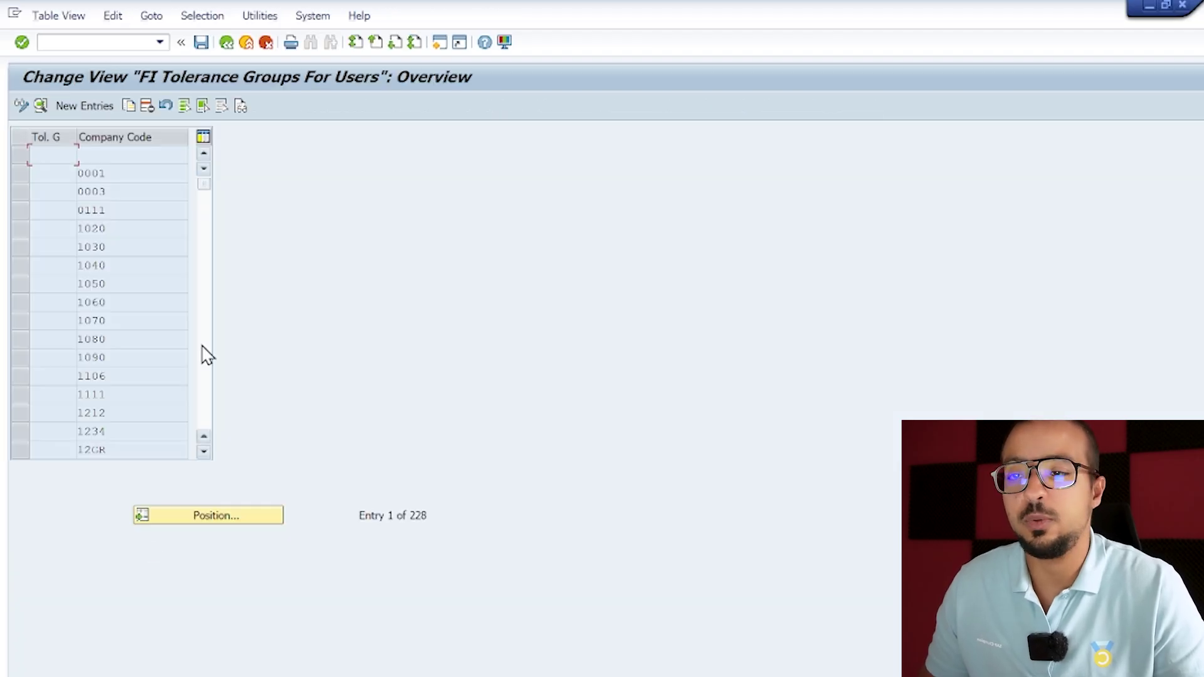
# Open company code 0001's tolerance group and review its document, open-item, revenue and expense limits
pyautogui.doubleClick(120, 177)
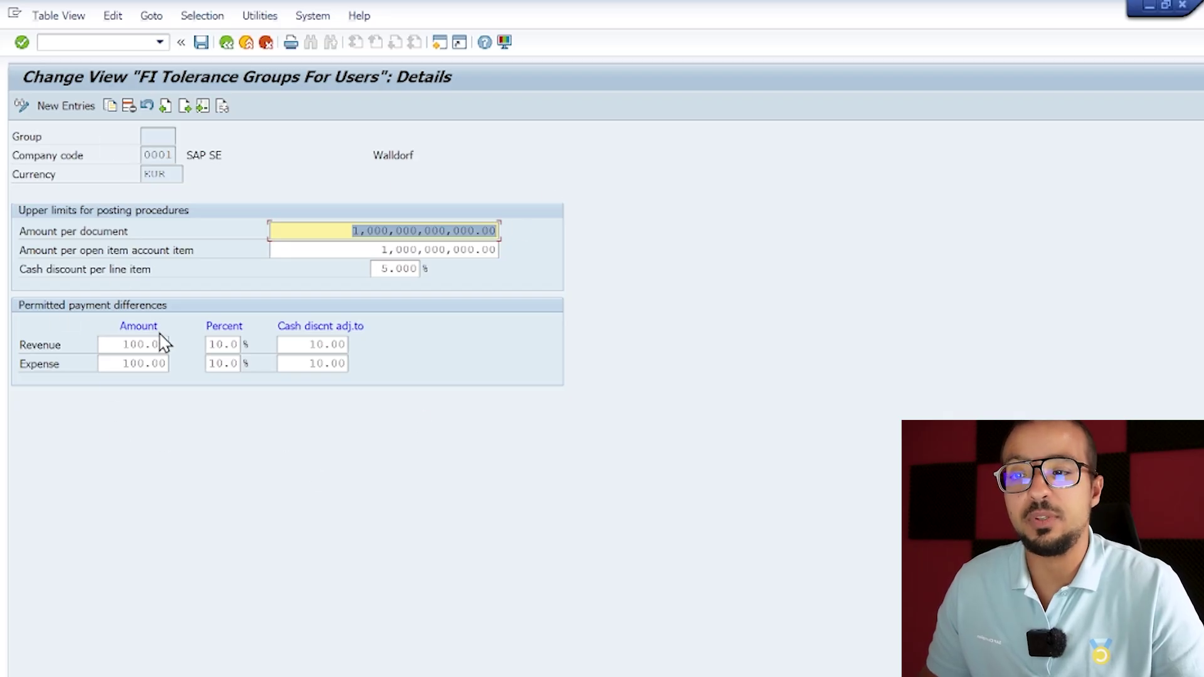
pyautogui.click(124, 346)
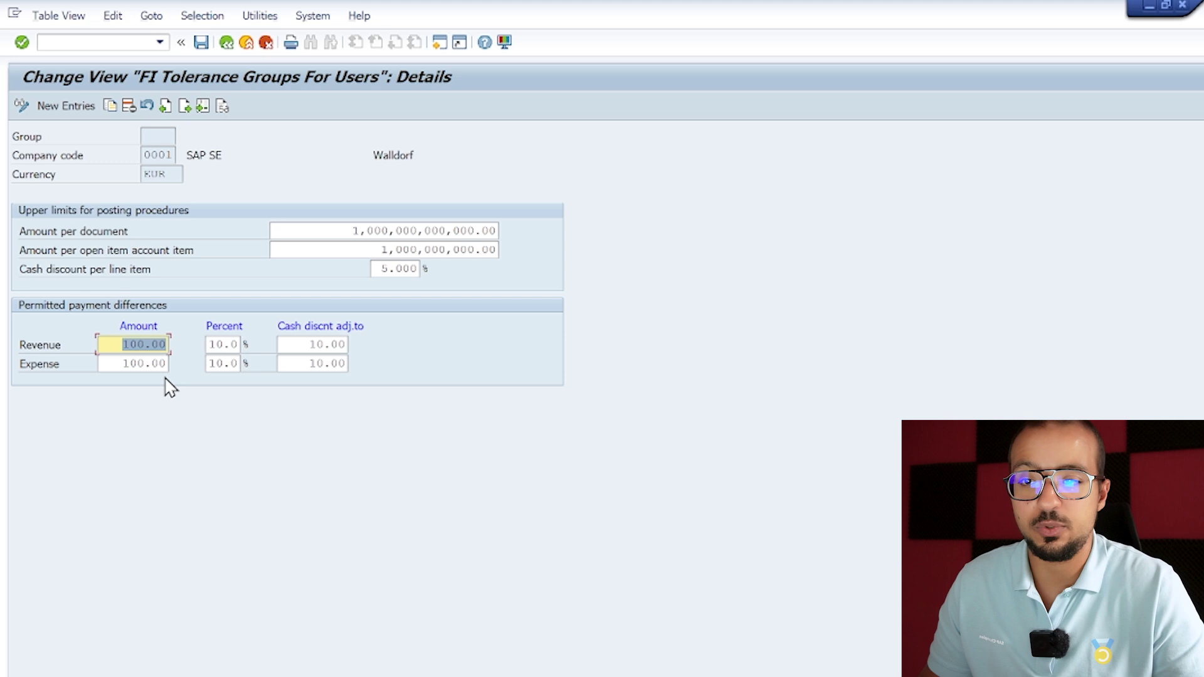
pyautogui.click(119, 365)
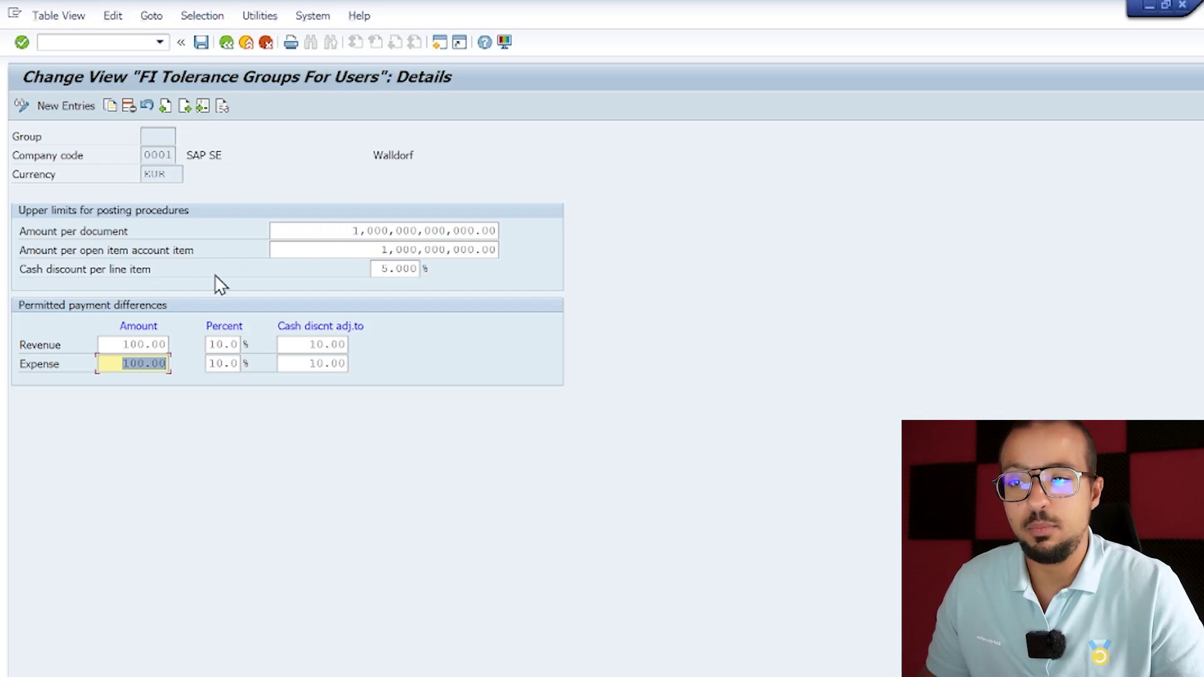
pyautogui.click(328, 249)
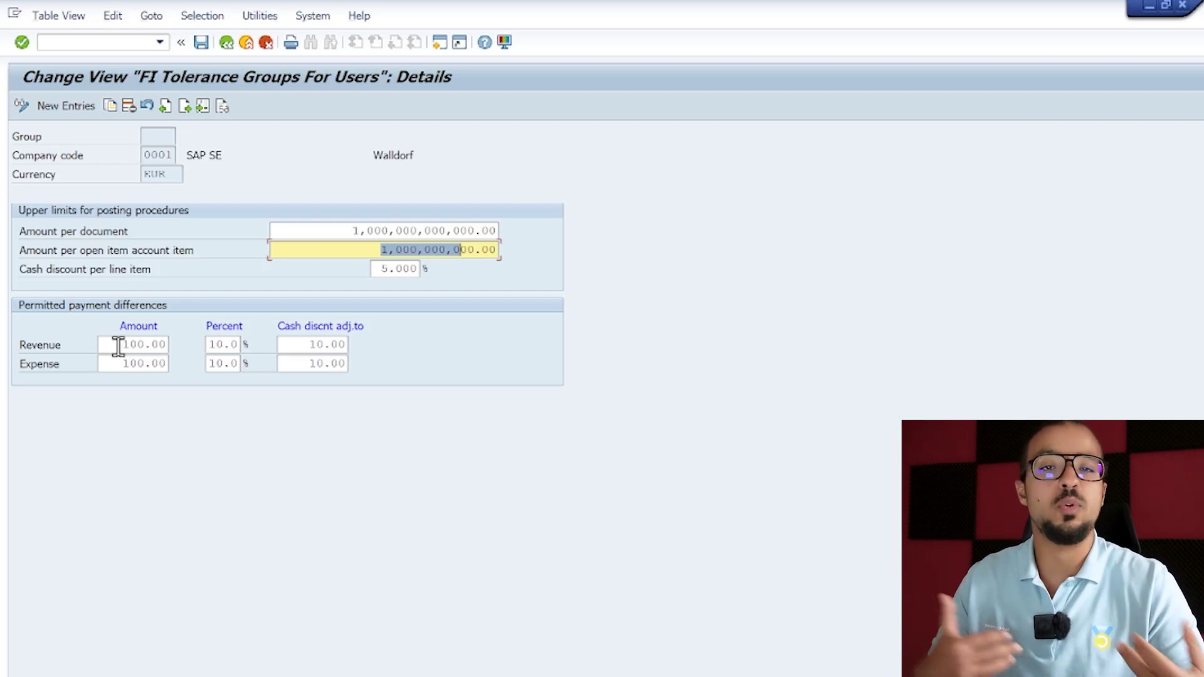
# Copy the company code 0001 tolerance group entry to company code AG60
pyautogui.click(227, 44)
pyautogui.click(227, 44)
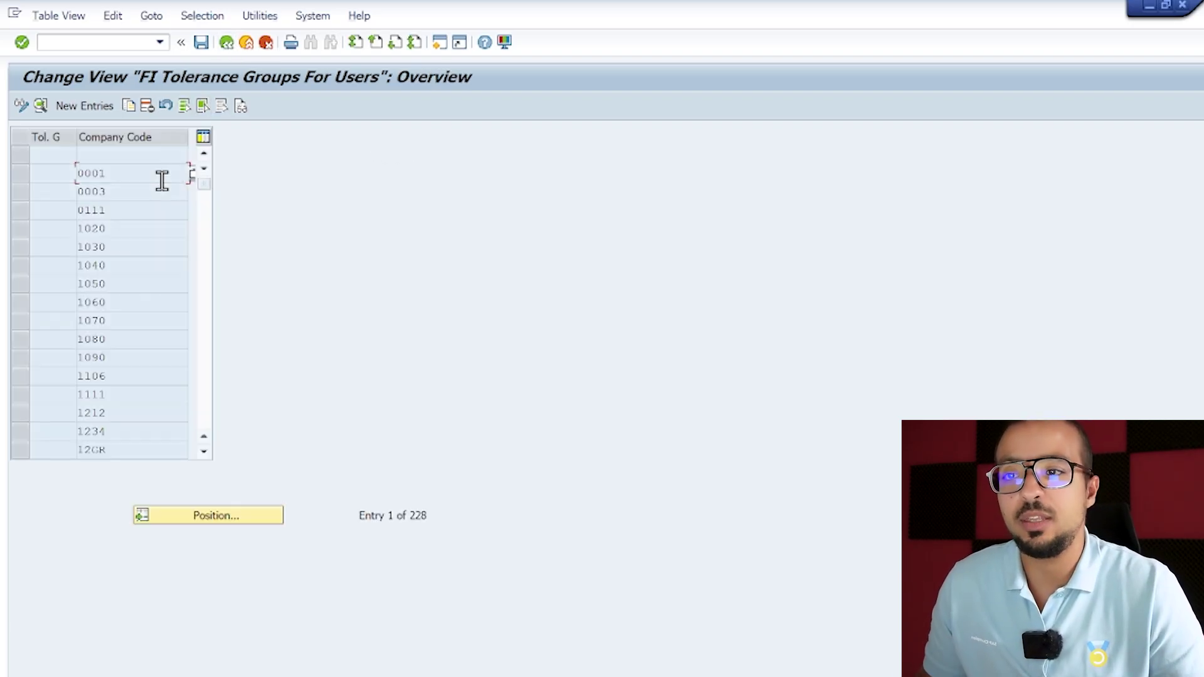
pyautogui.click(28, 178)
pyautogui.click(133, 107)
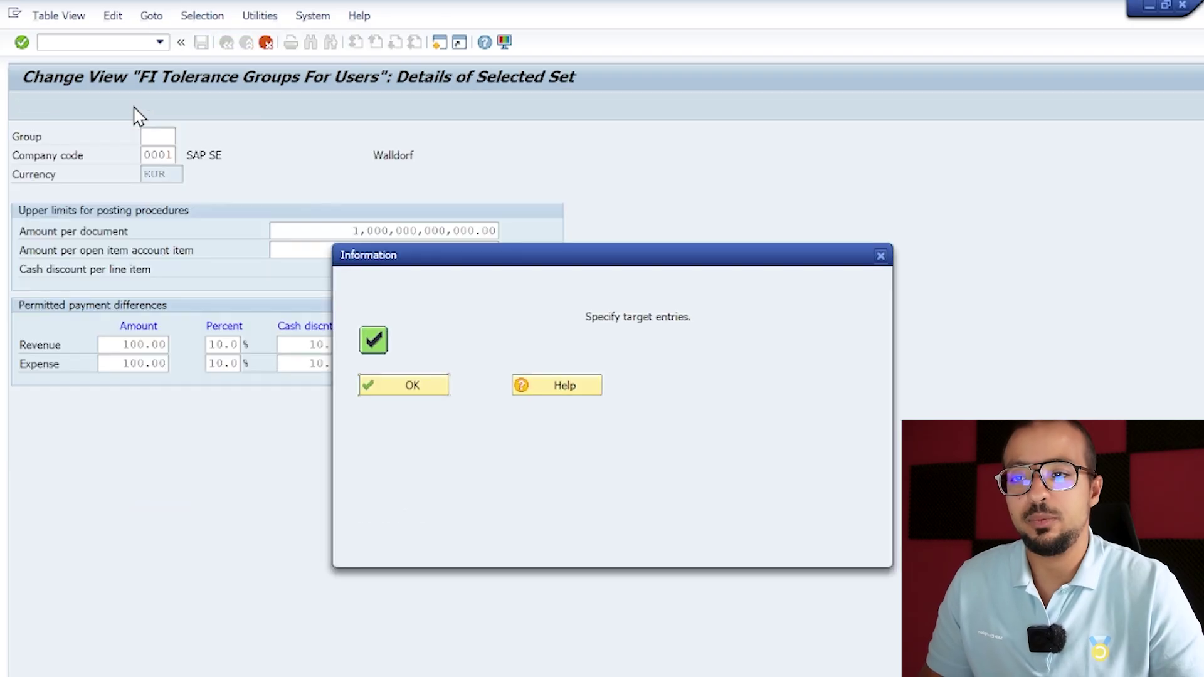
pyautogui.click(401, 394)
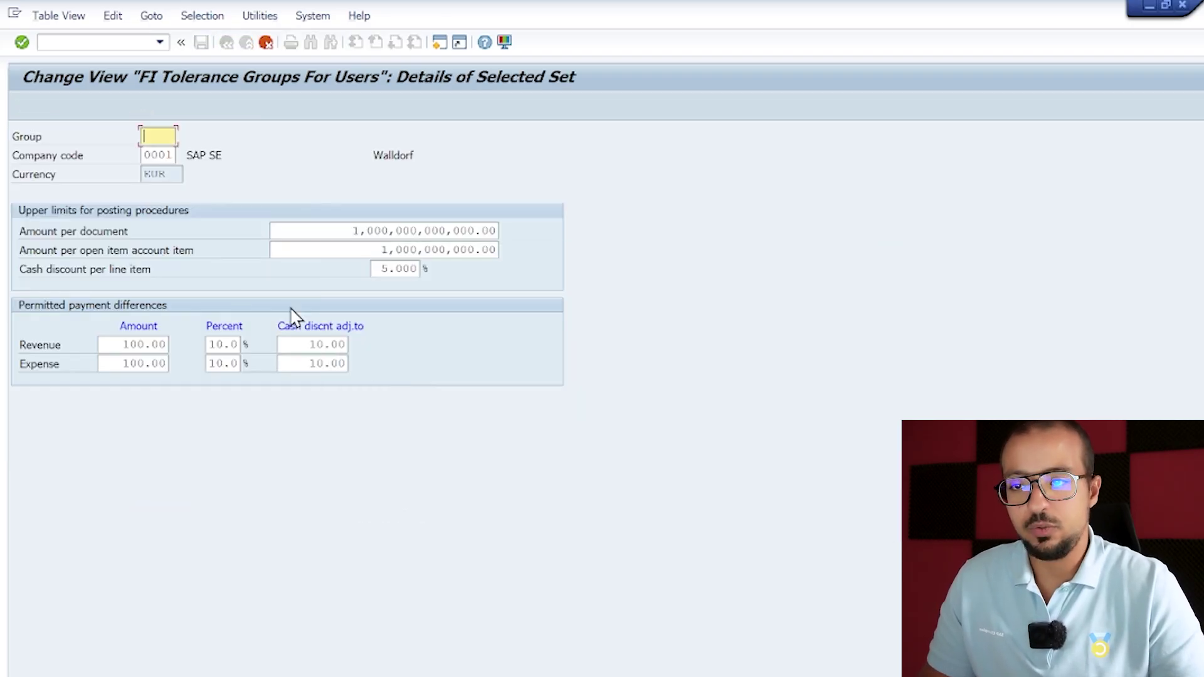
pyautogui.doubleClick(146, 156)
pyautogui.write('ag60')
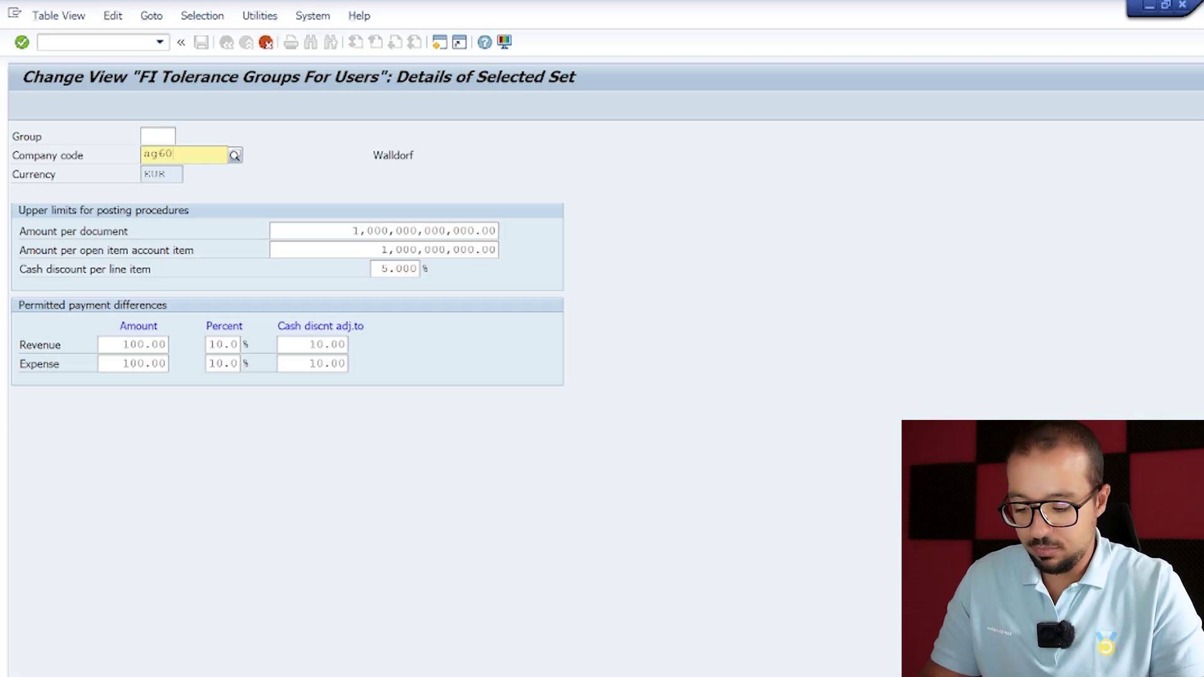
pyautogui.press('Return')
pyautogui.press('Return')
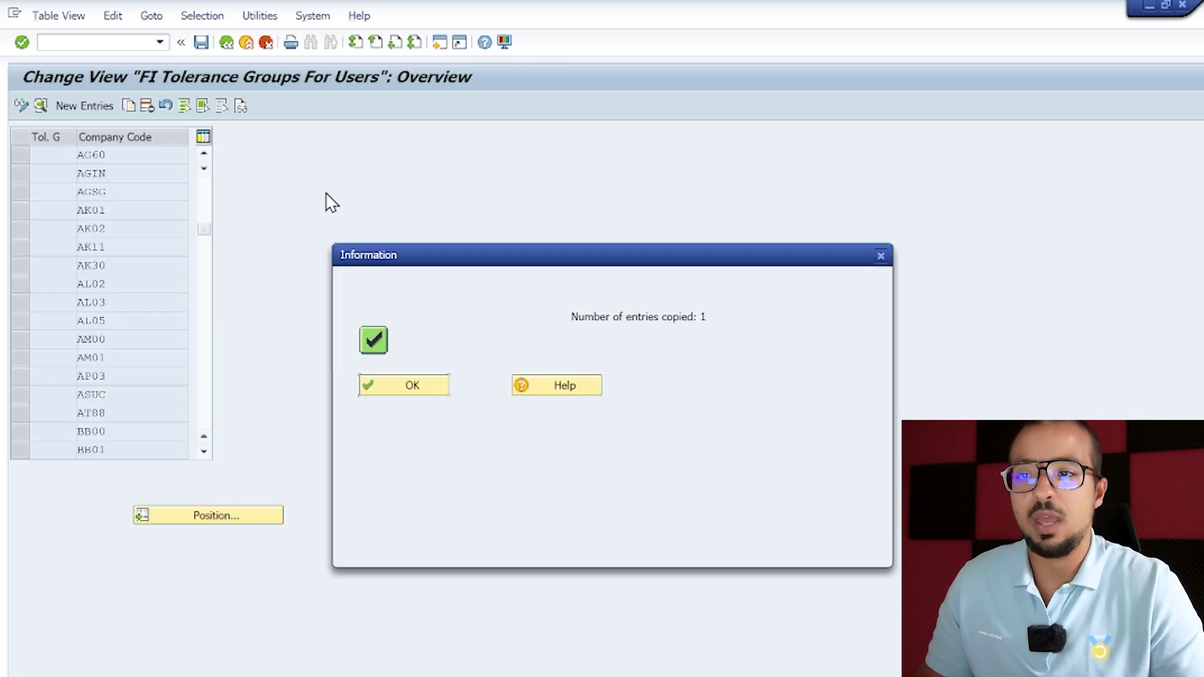
pyautogui.click(415, 392)
# Save the copied AG60 entry and return to the incoming invoice session
pyautogui.click(200, 42)
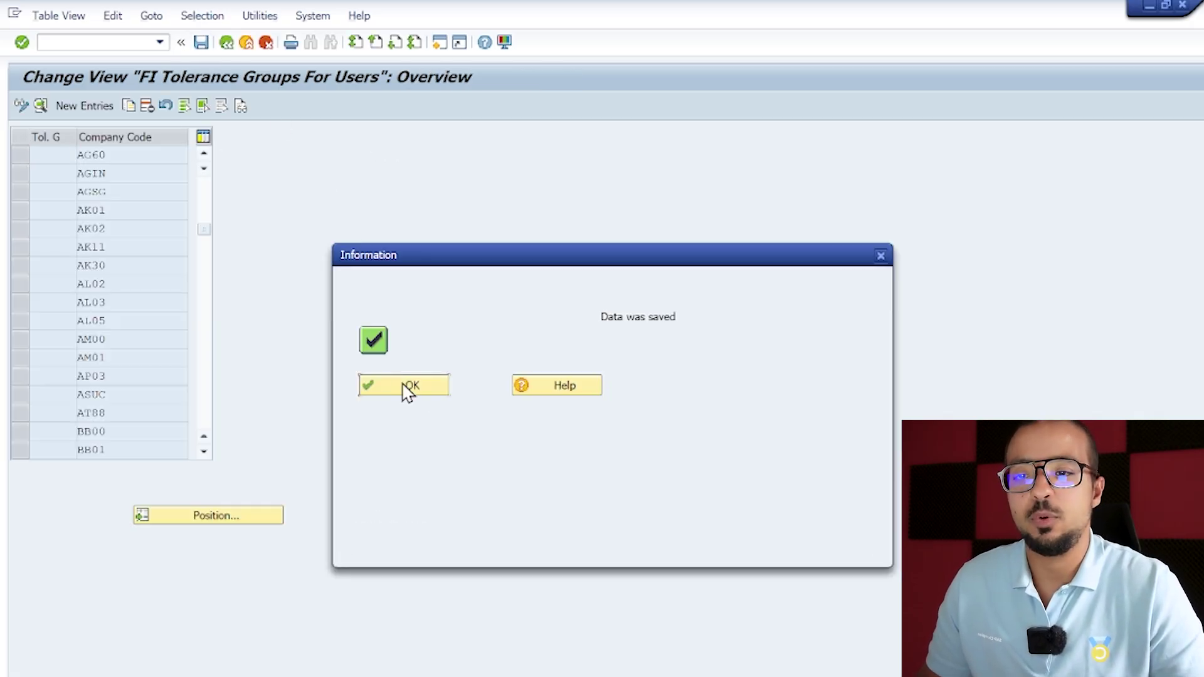
pyautogui.click(403, 392)
pyautogui.click(228, 43)
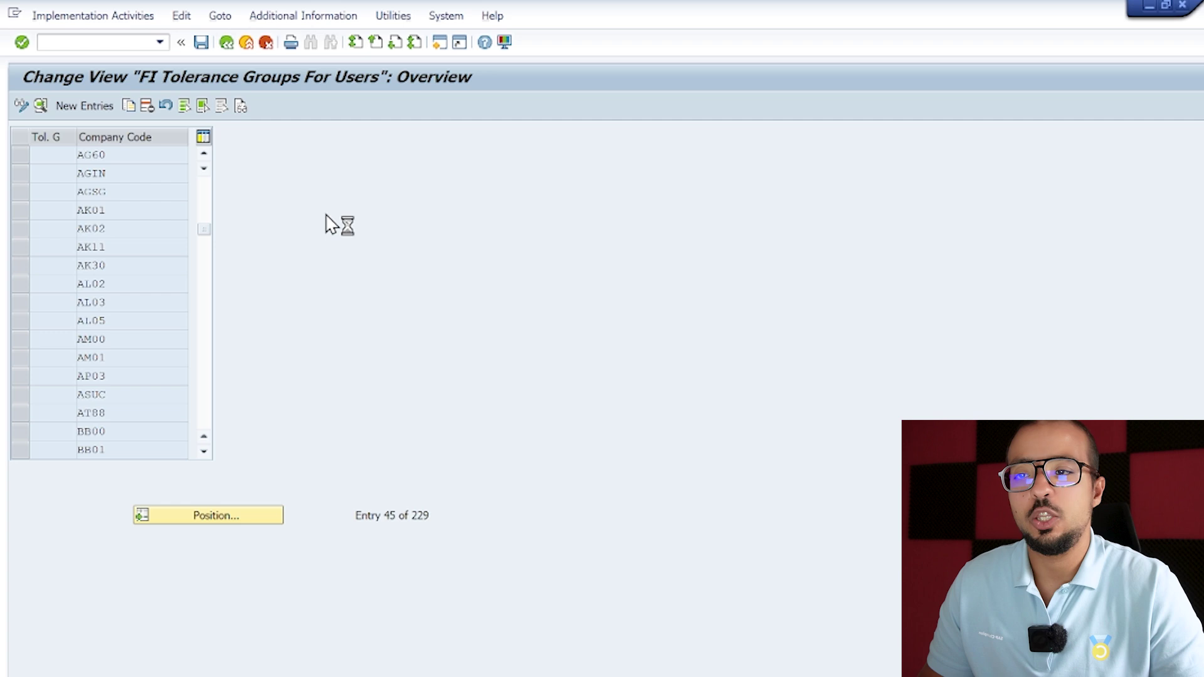
pyautogui.hotkey('alt', 'Tab')
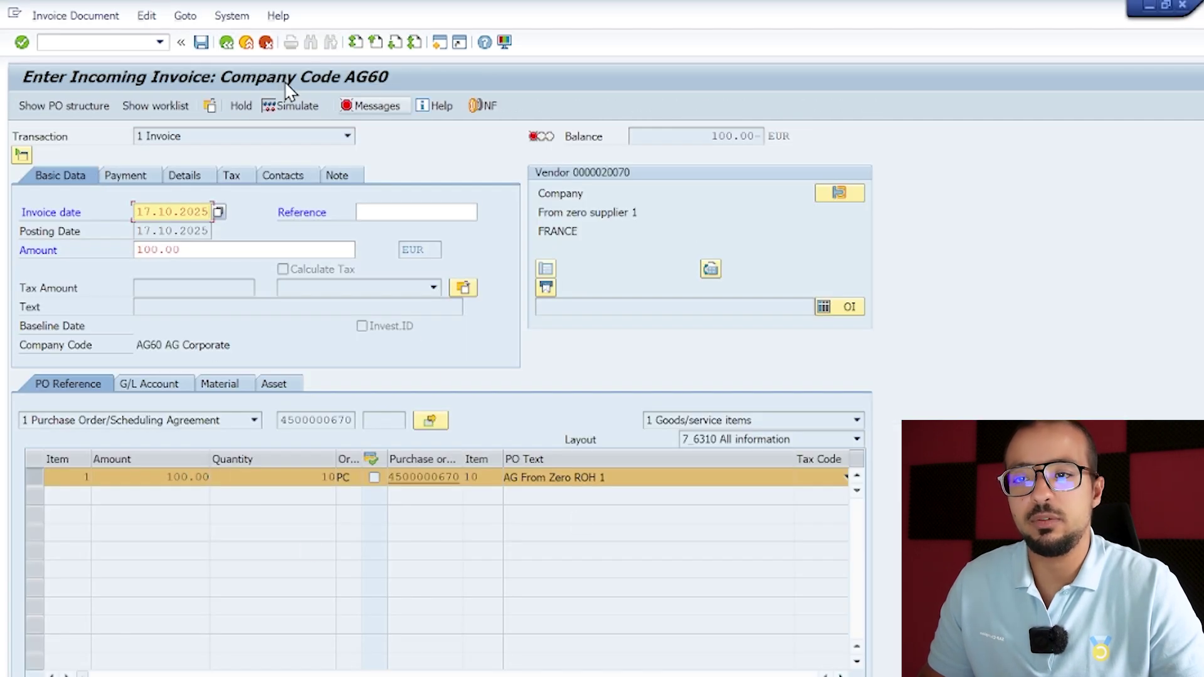
# Try posting, dismiss the amount authorization error, and restart invoice entry with /nmiro
pyautogui.click(202, 44)
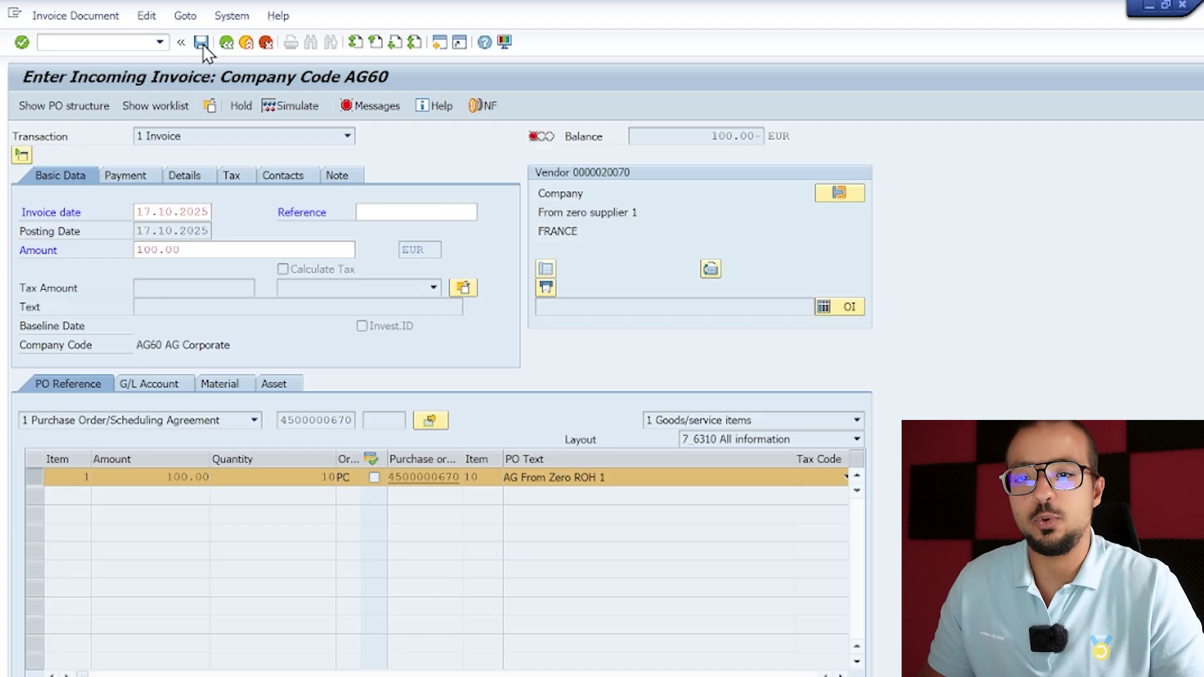
pyautogui.click(440, 393)
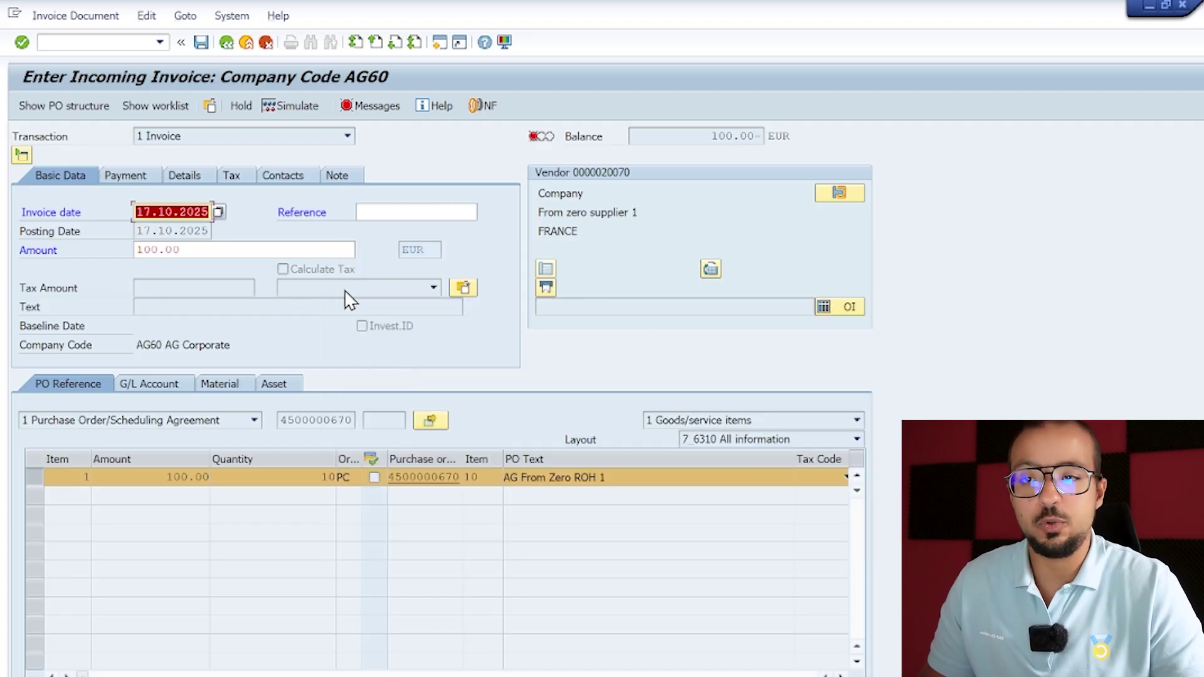
pyautogui.click(97, 42)
pyautogui.write('/')
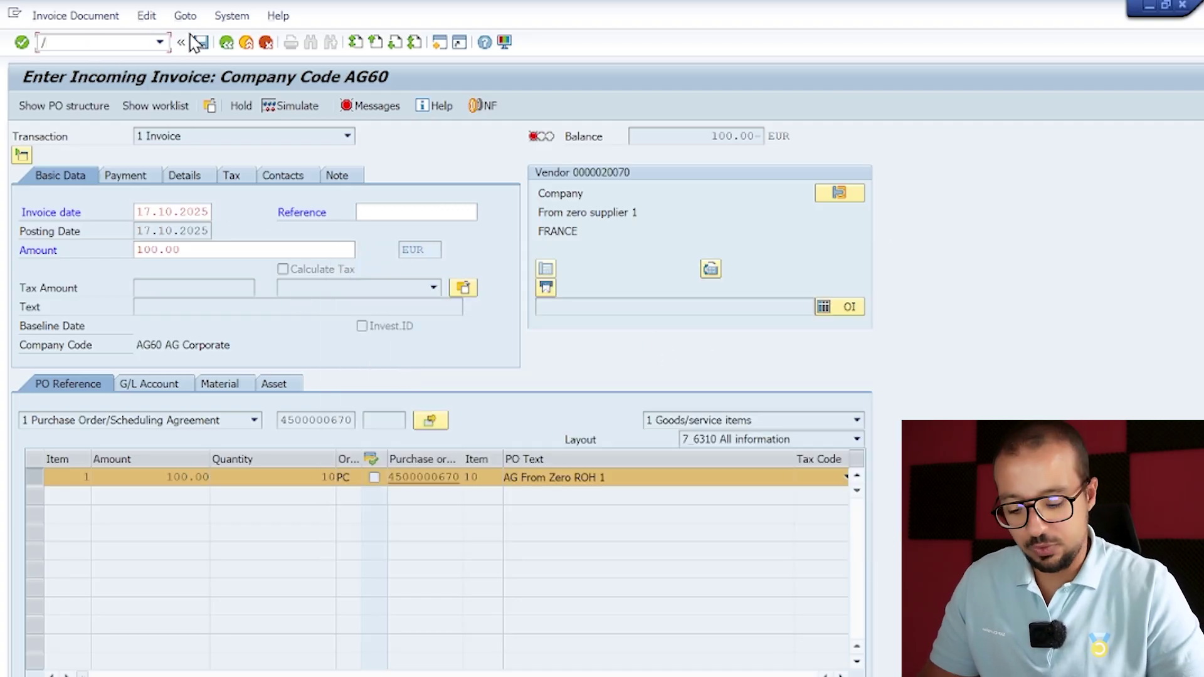
pyautogui.write('nmiro')
pyautogui.press('Return')
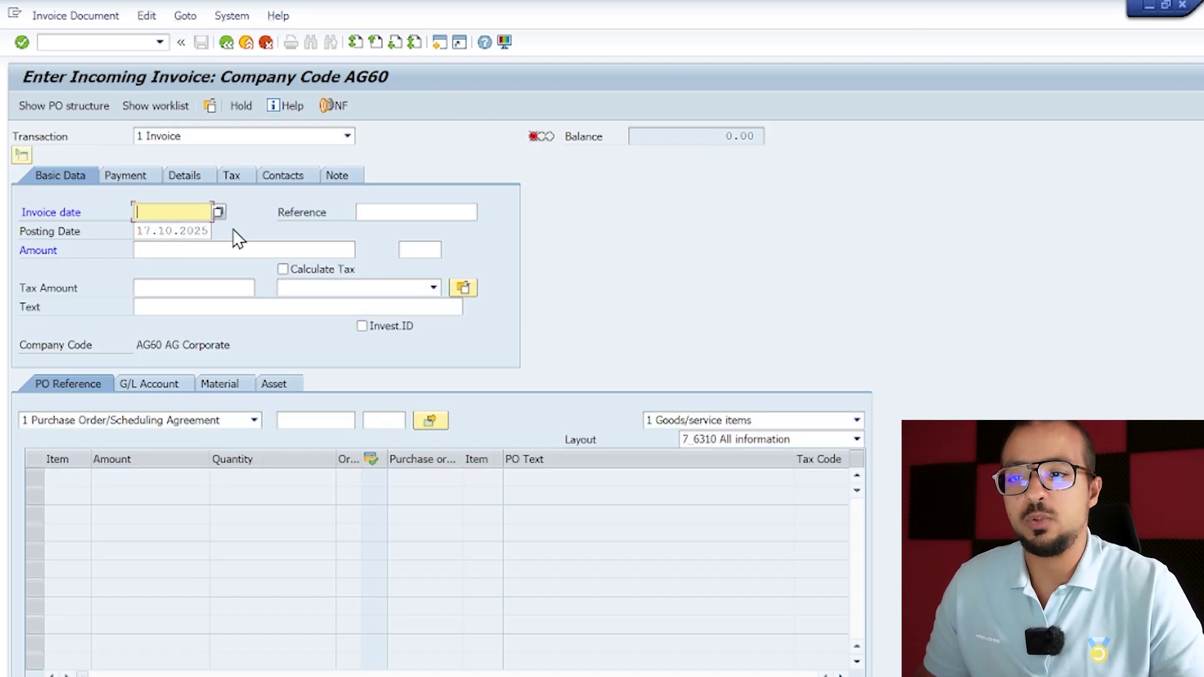
pyautogui.write('17102025')
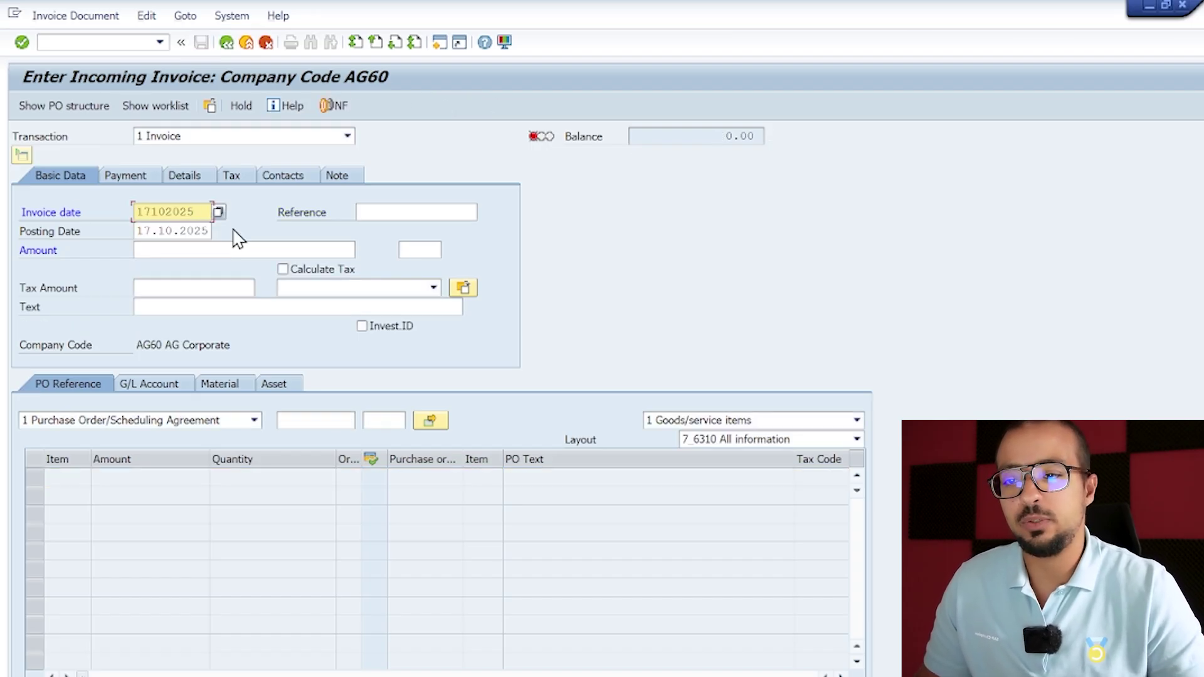
pyautogui.click(314, 421)
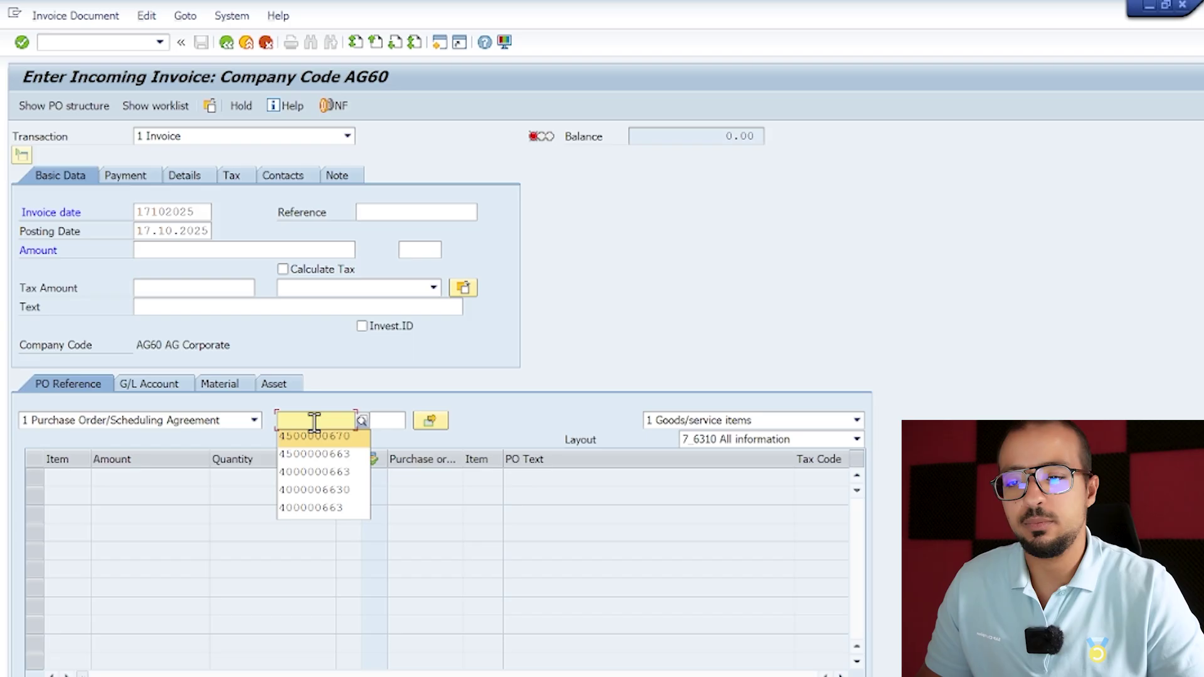
pyautogui.click(315, 436)
# Load the PO item, enter amount 100, and set the item tax code to V0
pyautogui.press('Return')
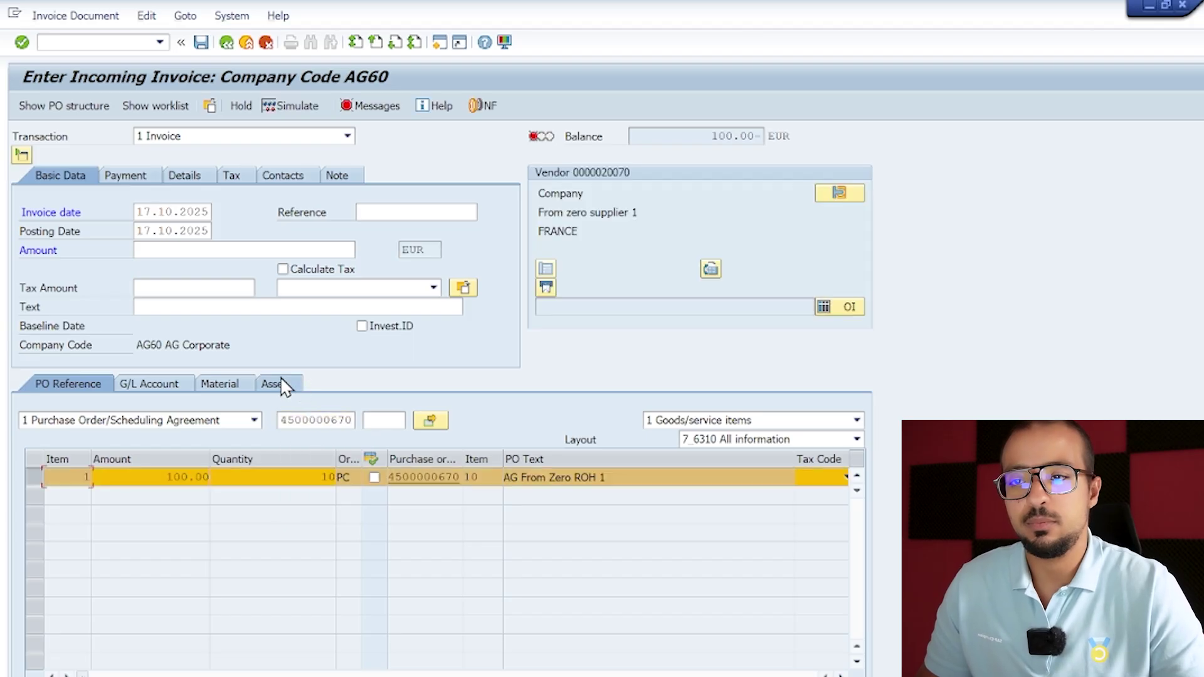
pyautogui.click(186, 250)
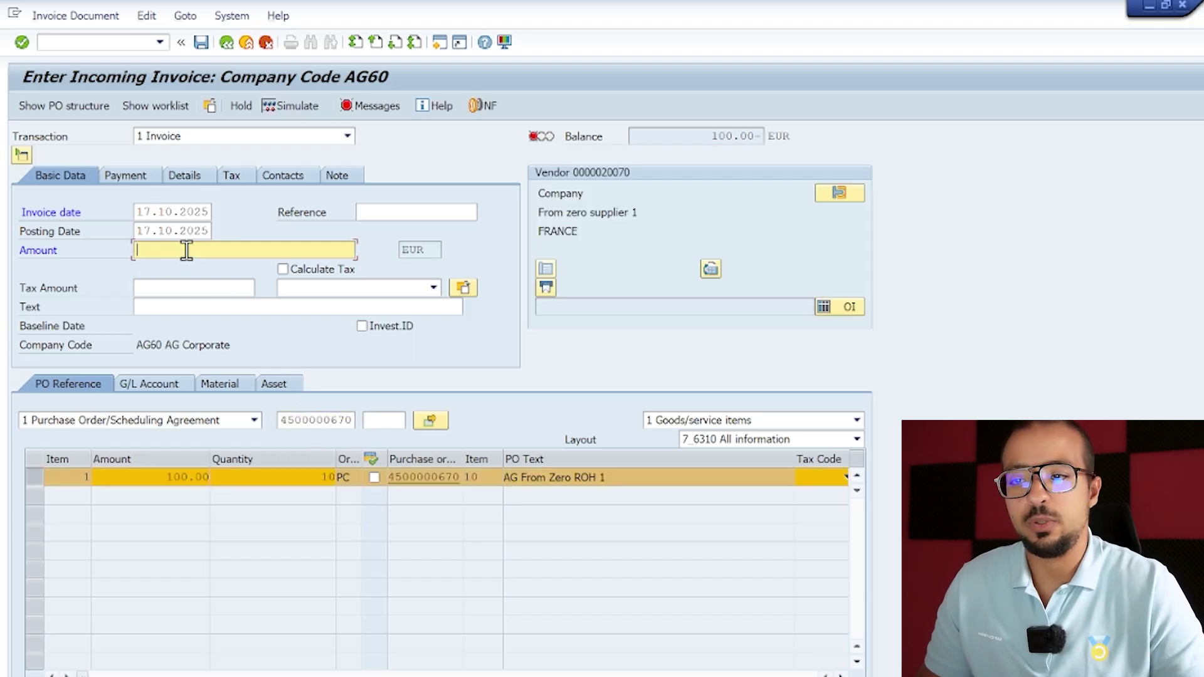
pyautogui.write('100')
pyautogui.press('Return')
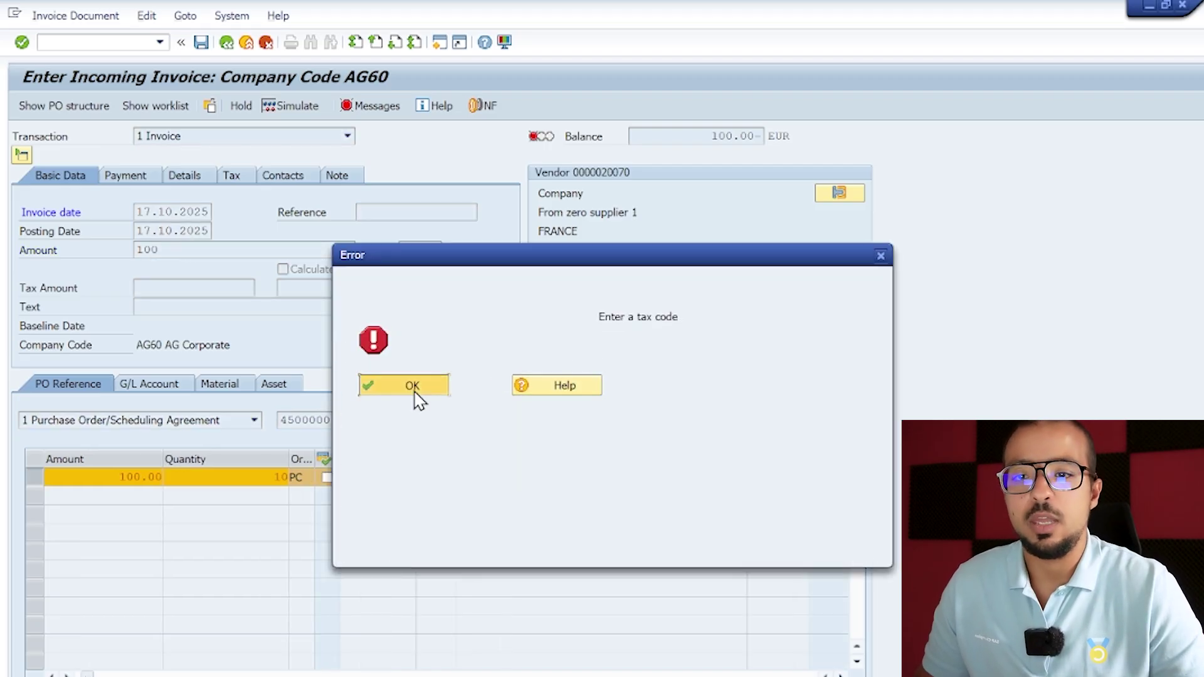
pyautogui.click(411, 393)
pyautogui.click(801, 478)
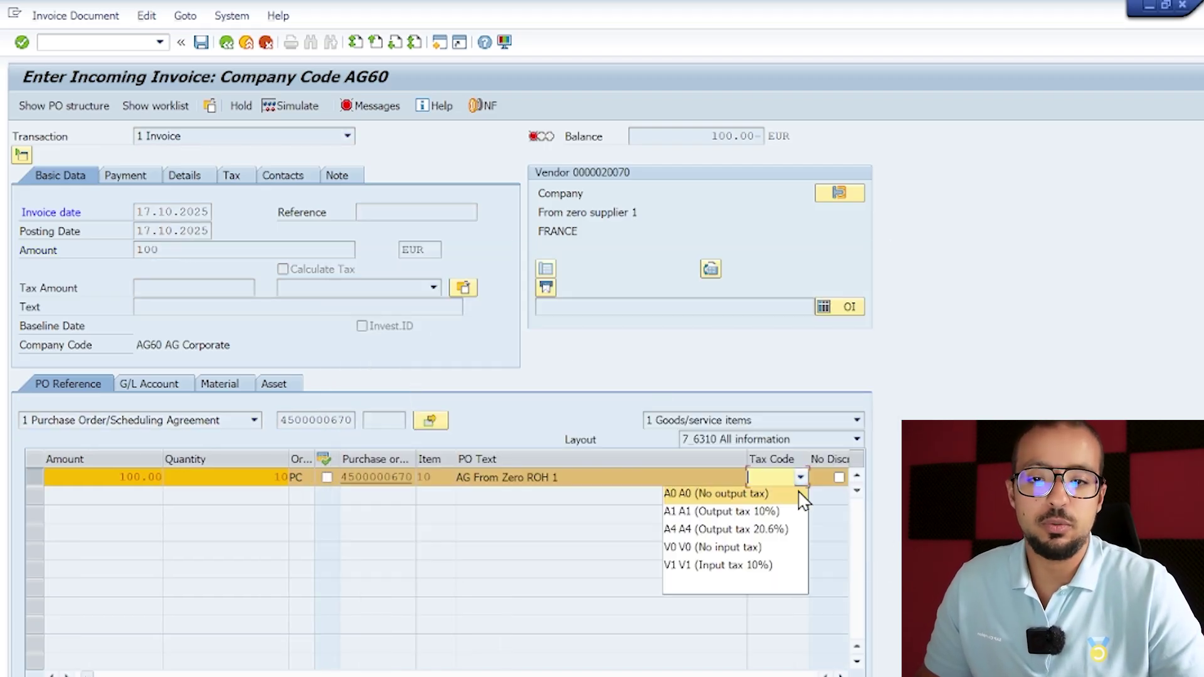
pyautogui.click(764, 549)
# Set baseline date 17.10.2025 on the Payment tab and header tax code V0 (No input tax)
pyautogui.click(125, 175)
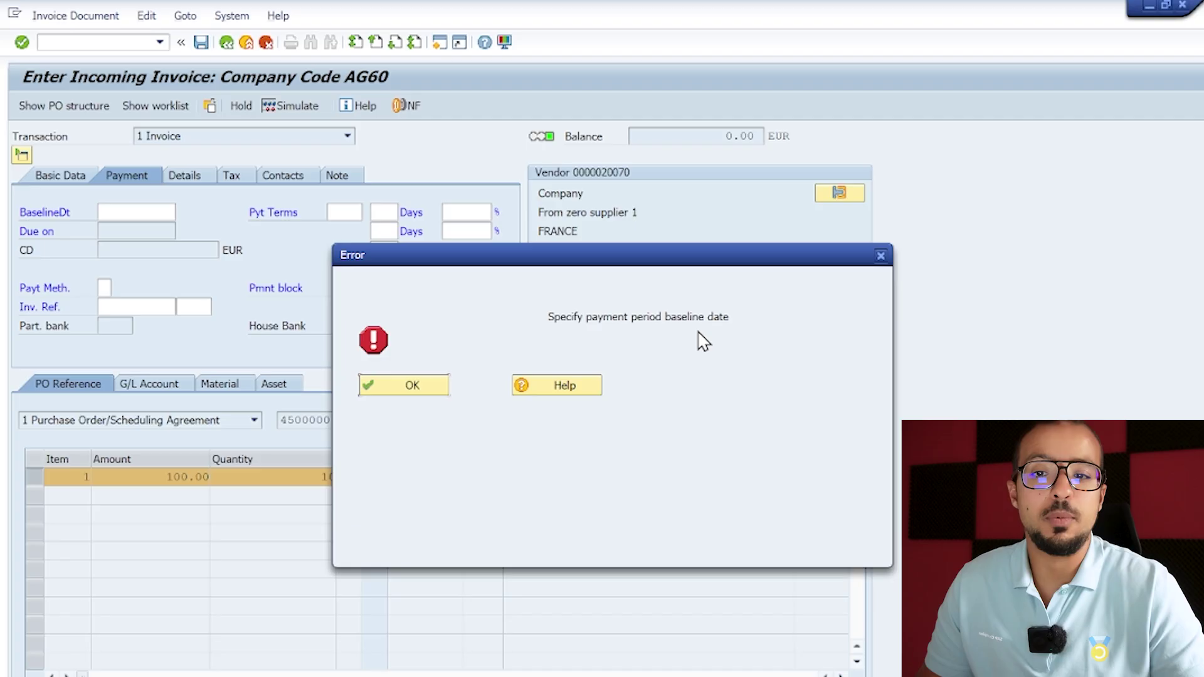
pyautogui.click(401, 385)
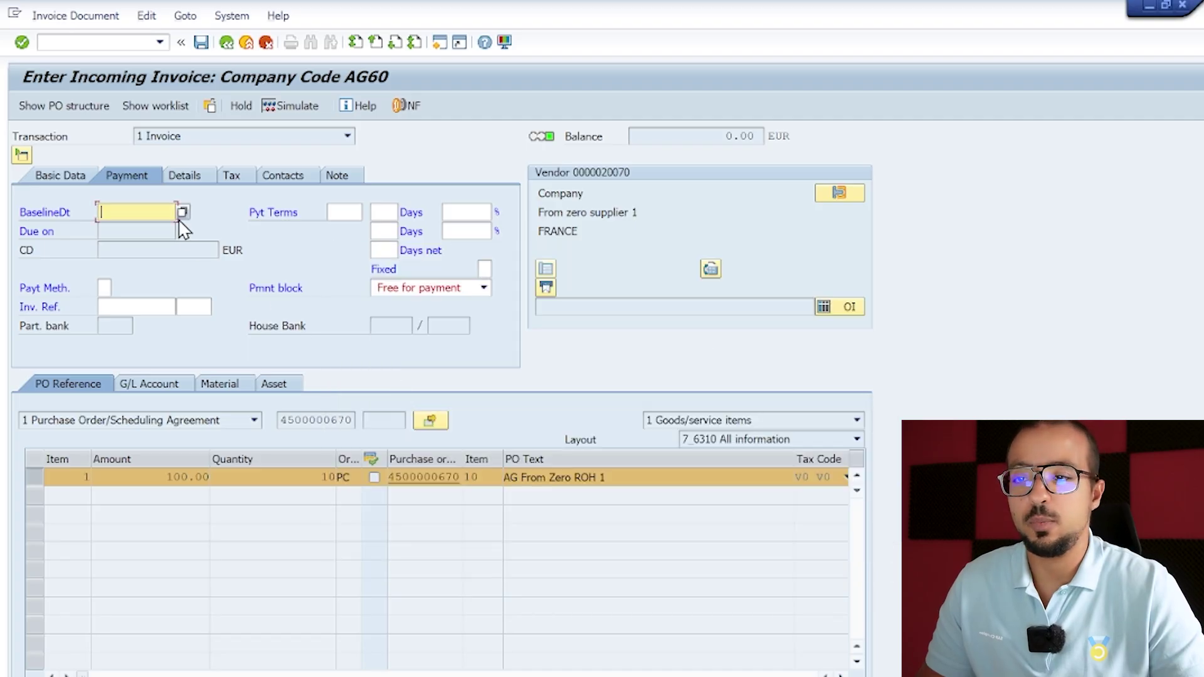
pyautogui.write('17')
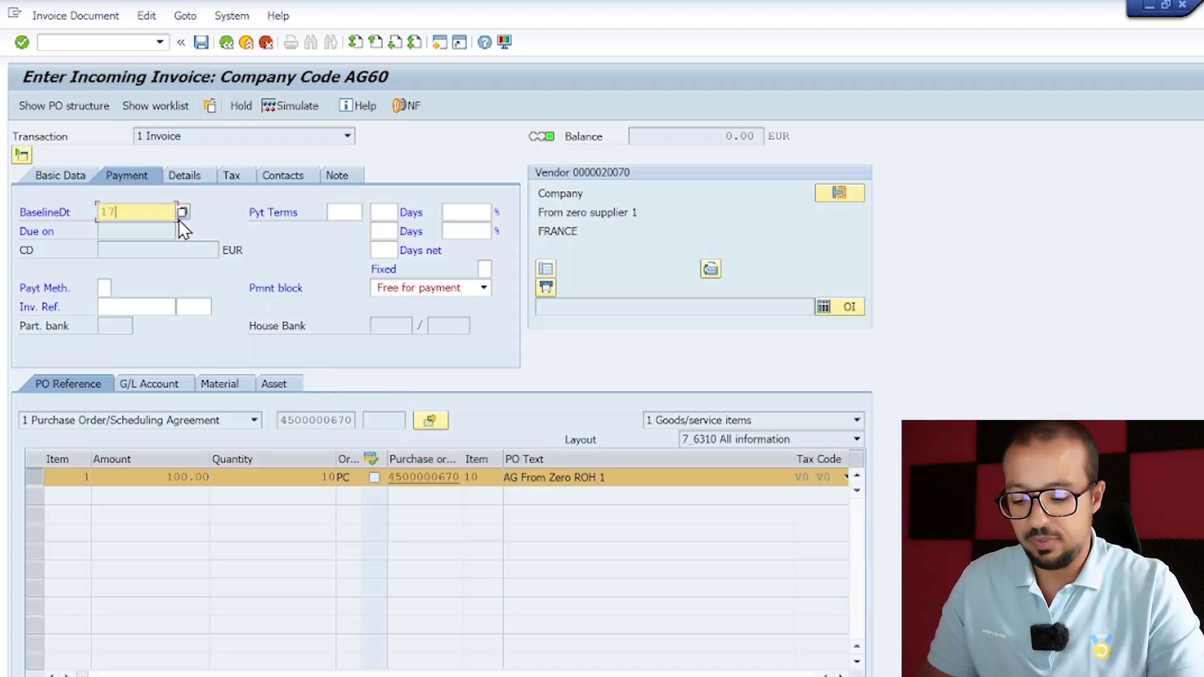
pyautogui.write('.10.2025')
pyautogui.press('Return')
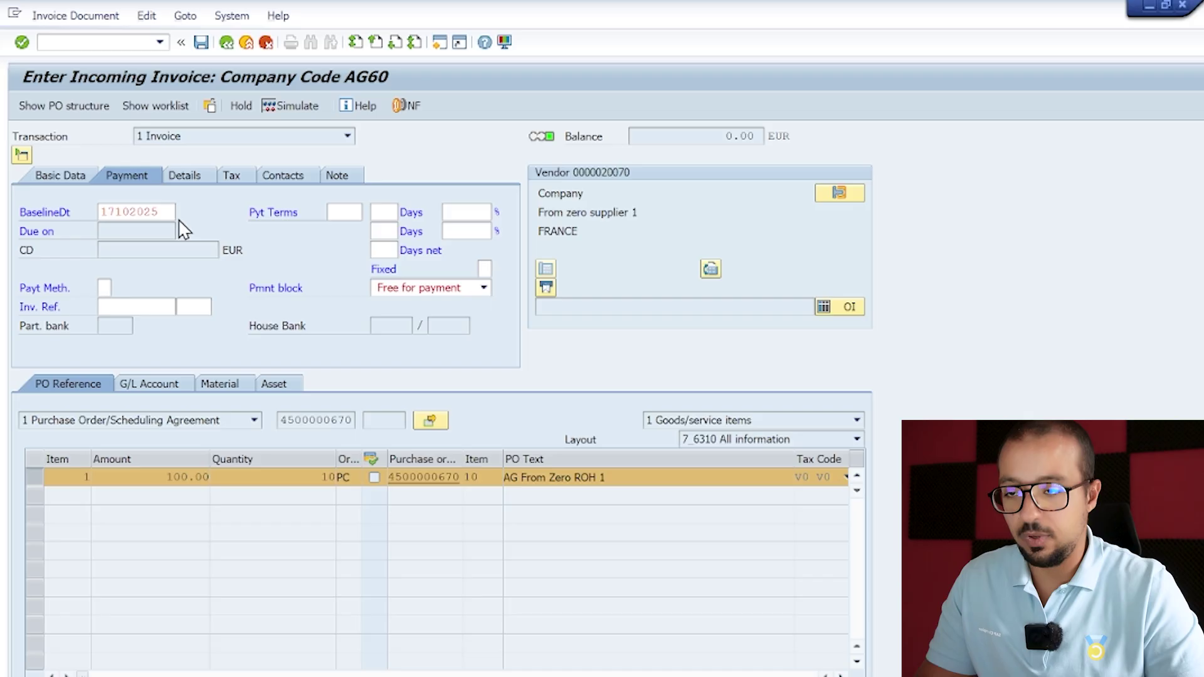
pyautogui.click(380, 290)
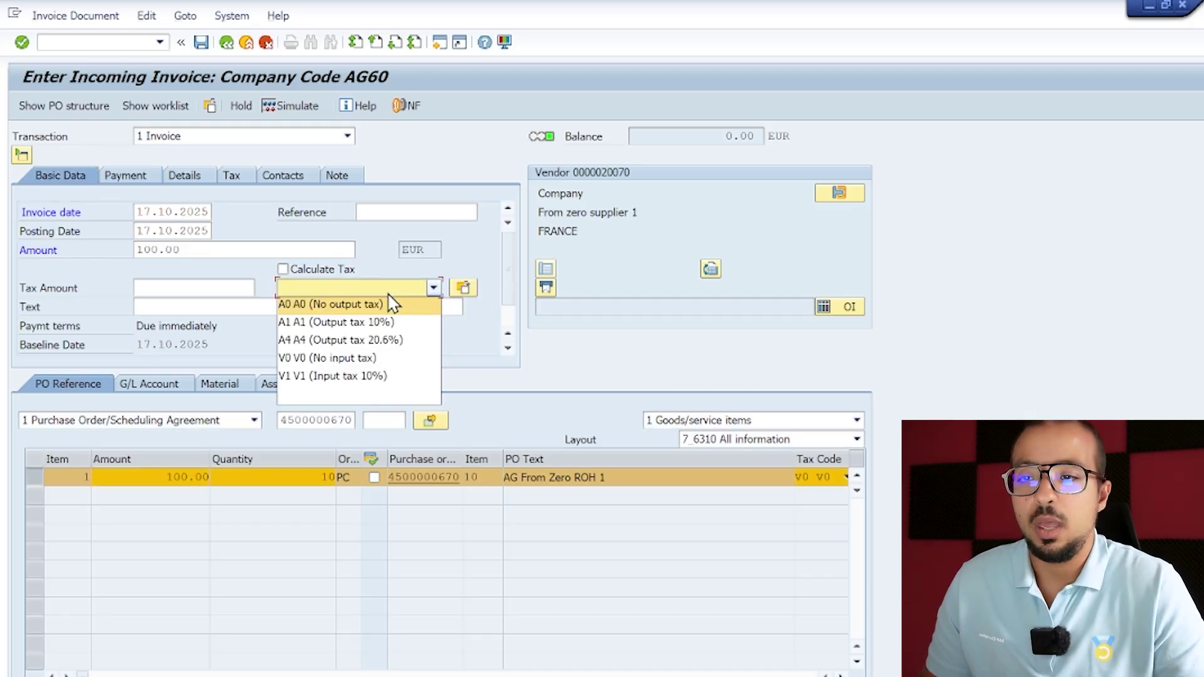
pyautogui.click(384, 359)
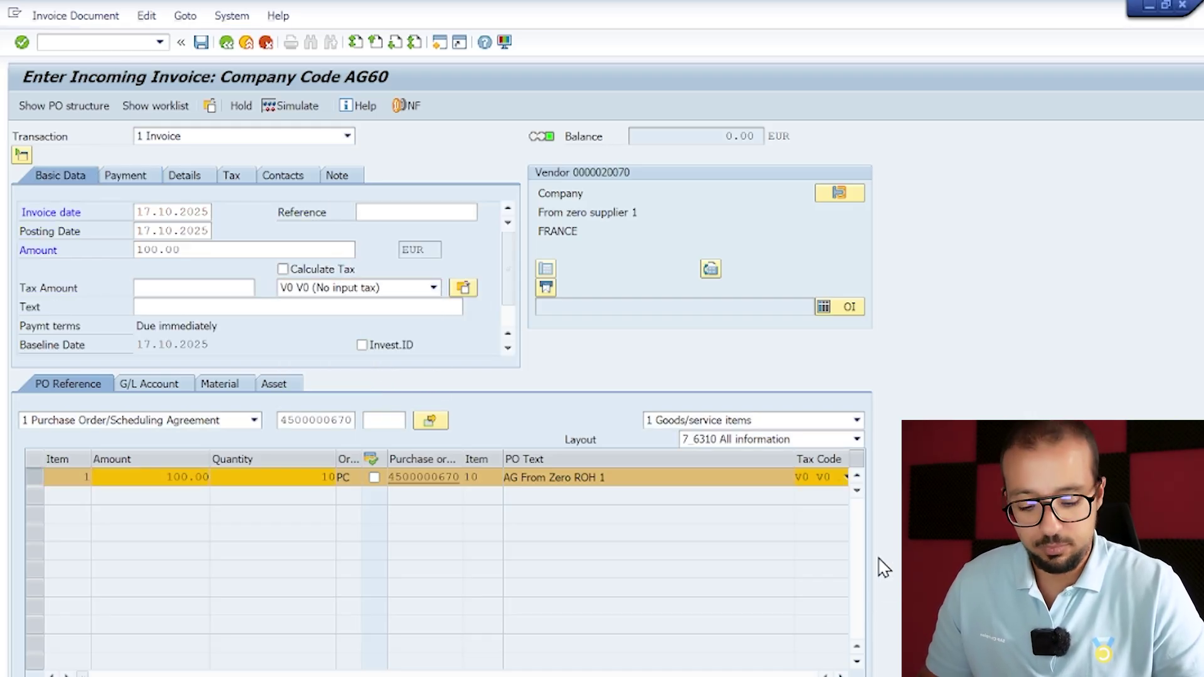
# Simulate the invoice and open the long text of the T169V missing-entry message
pyautogui.click(295, 108)
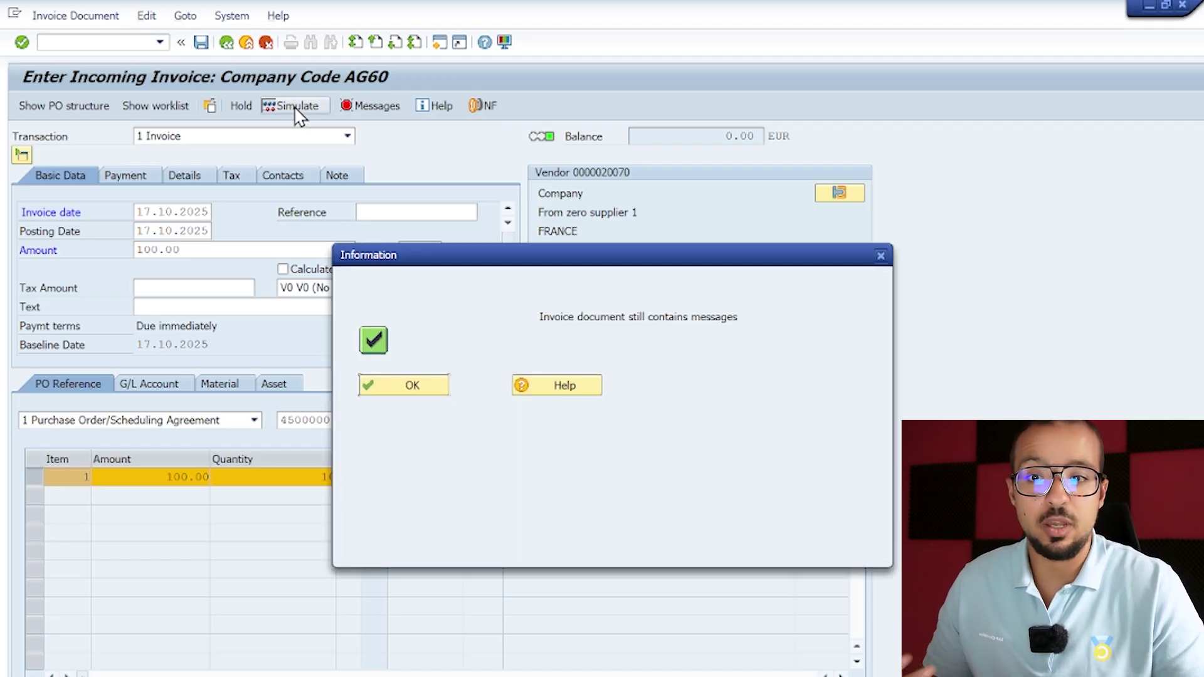
pyautogui.click(396, 389)
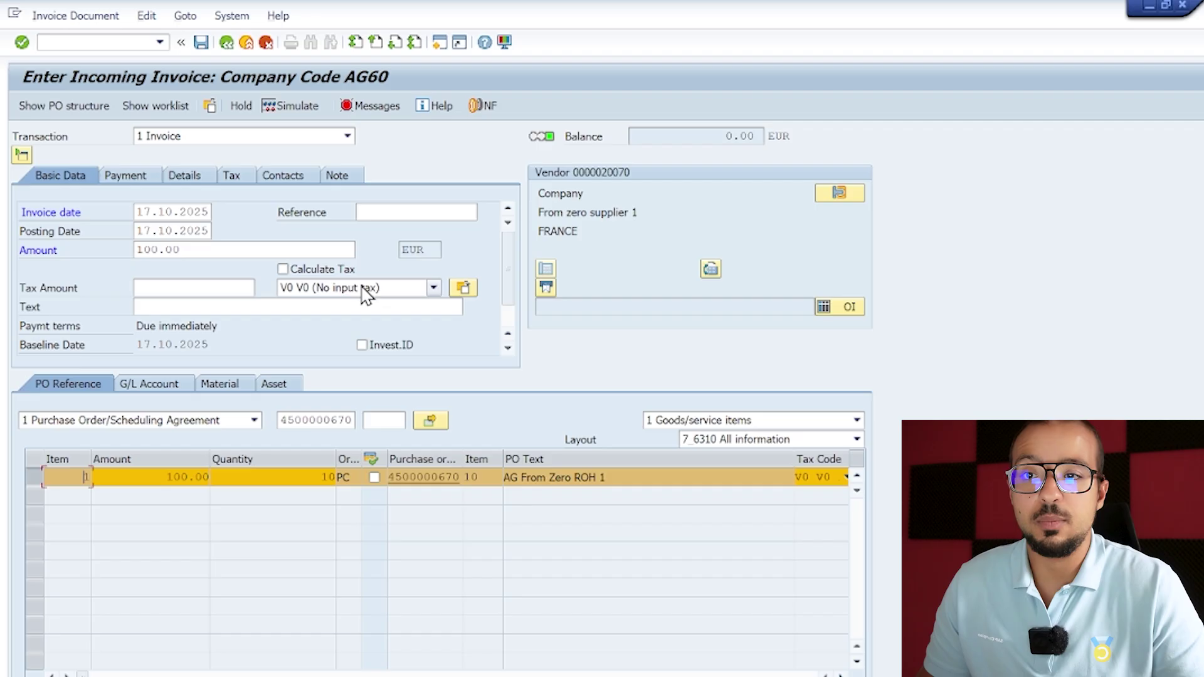
pyautogui.click(375, 108)
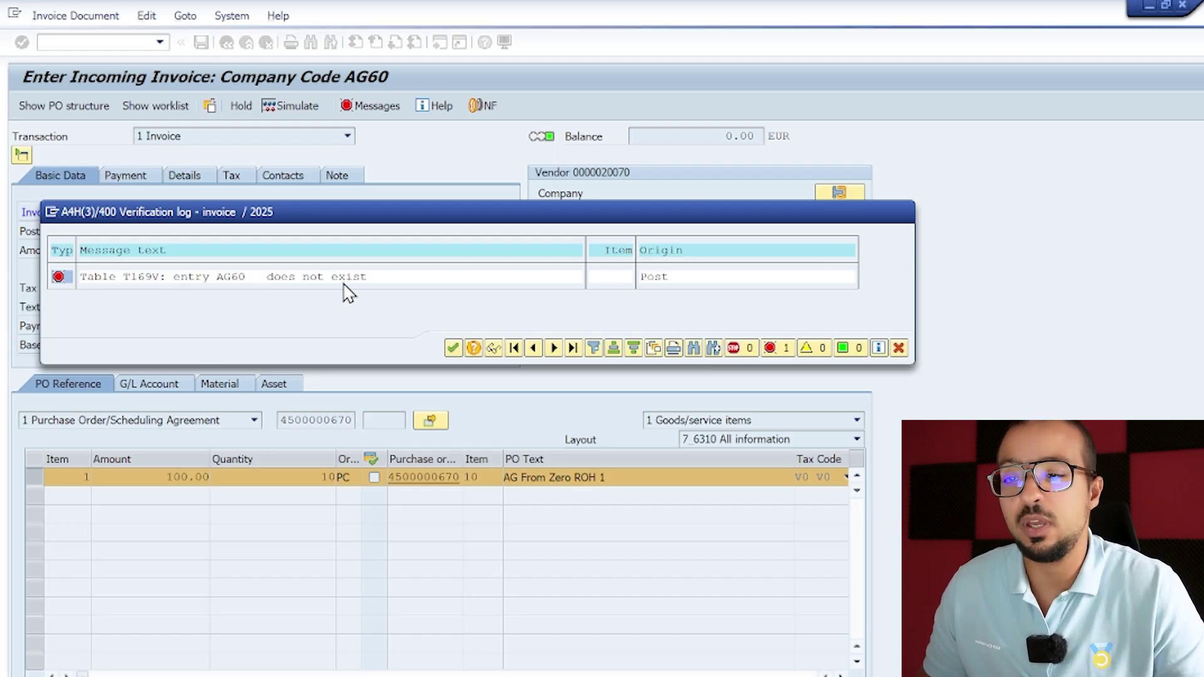
pyautogui.click(674, 348)
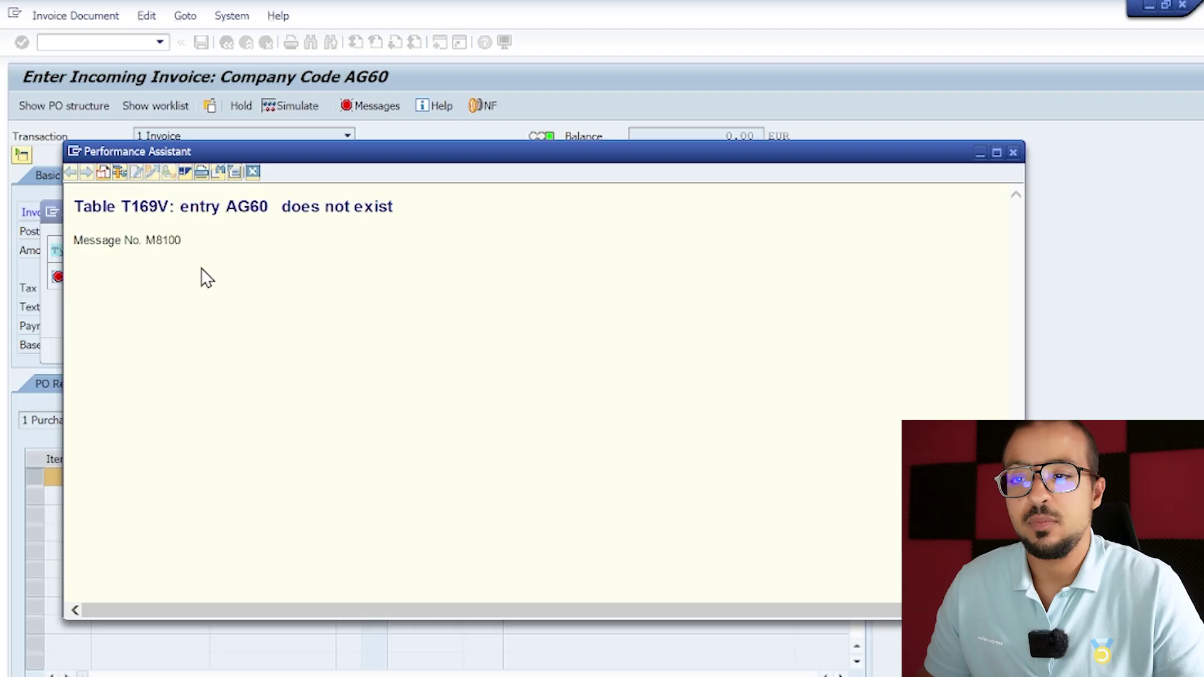
pyautogui.doubleClick(155, 209)
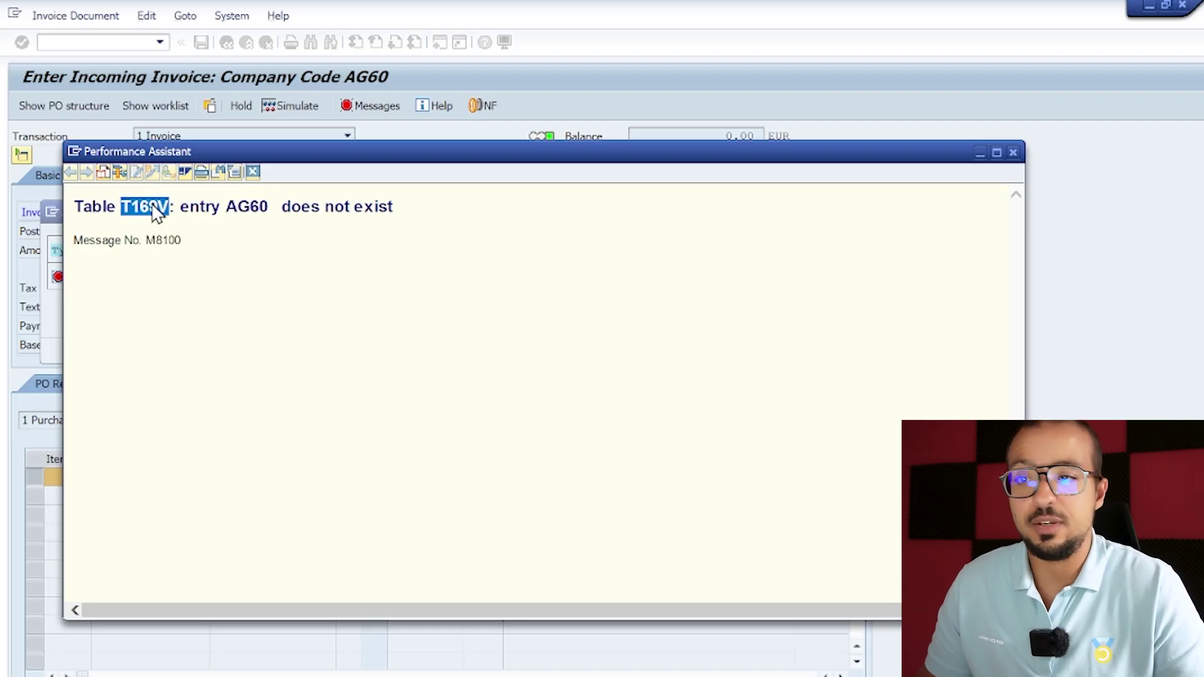
pyautogui.click(222, 276)
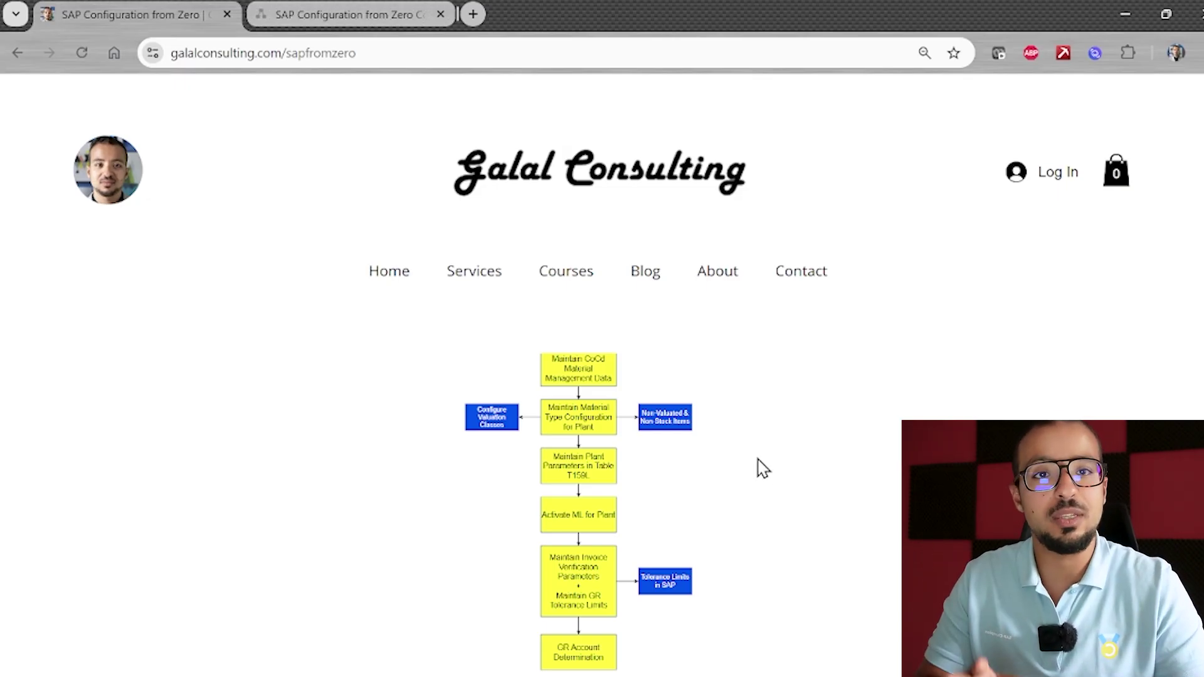
# Go to the SAP Access page from the Services menu on the Galal Consulting site
pyautogui.moveTo(450, 262)
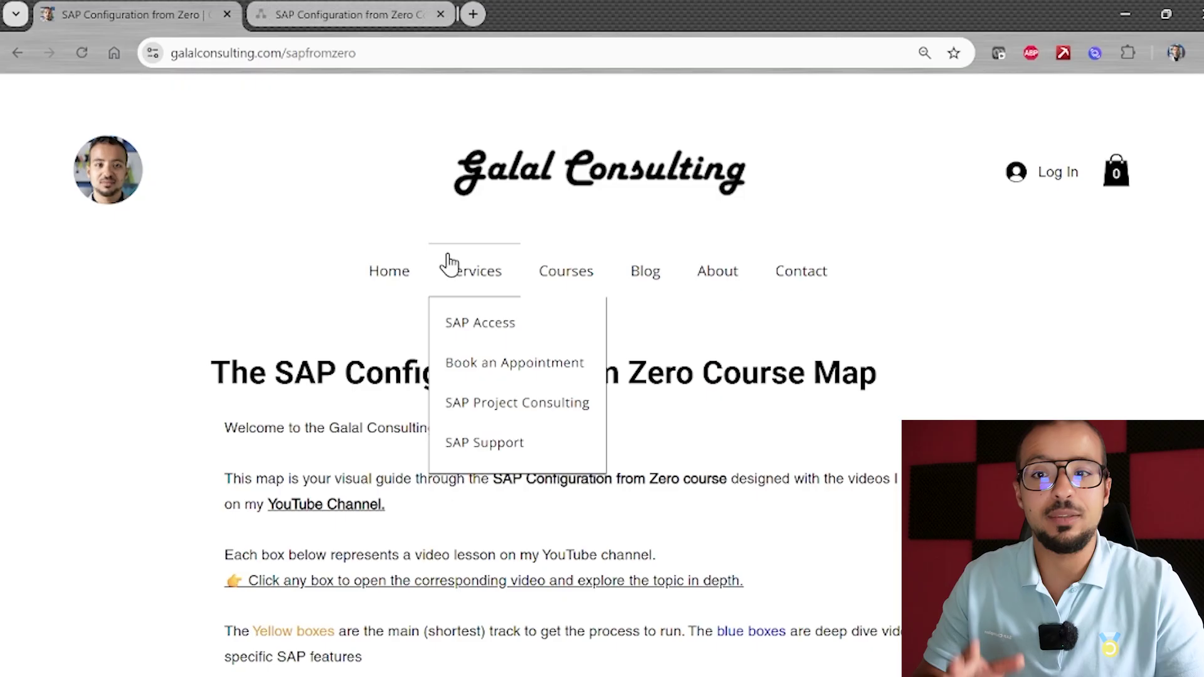
pyautogui.click(492, 332)
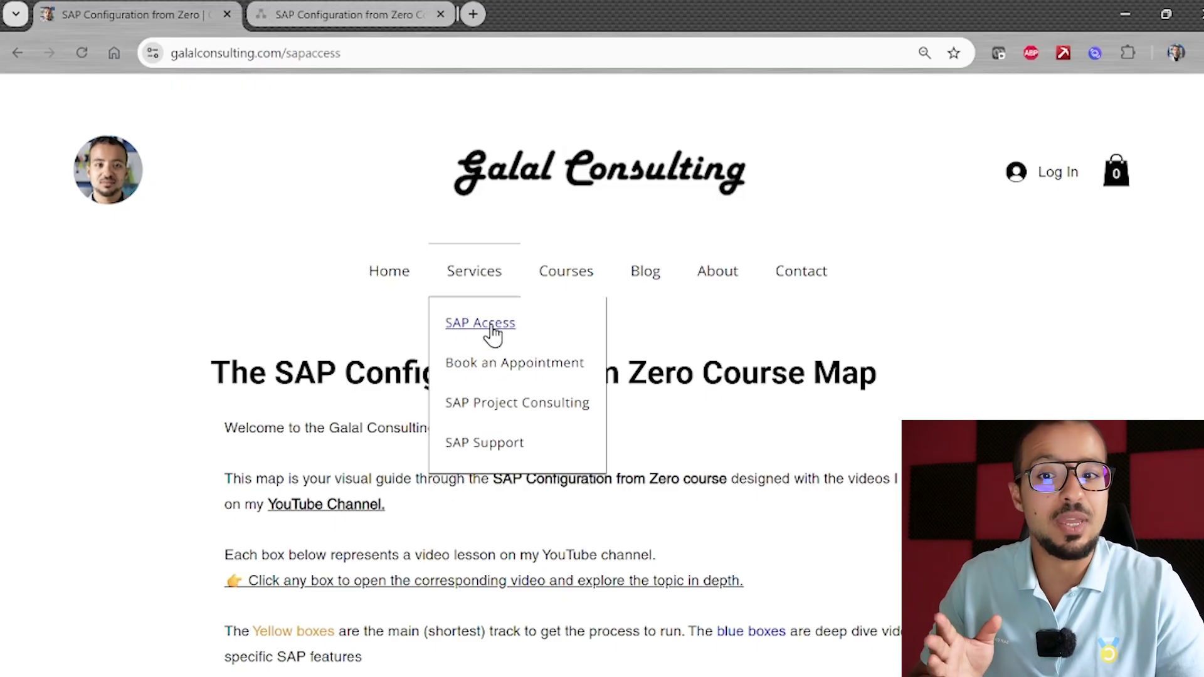